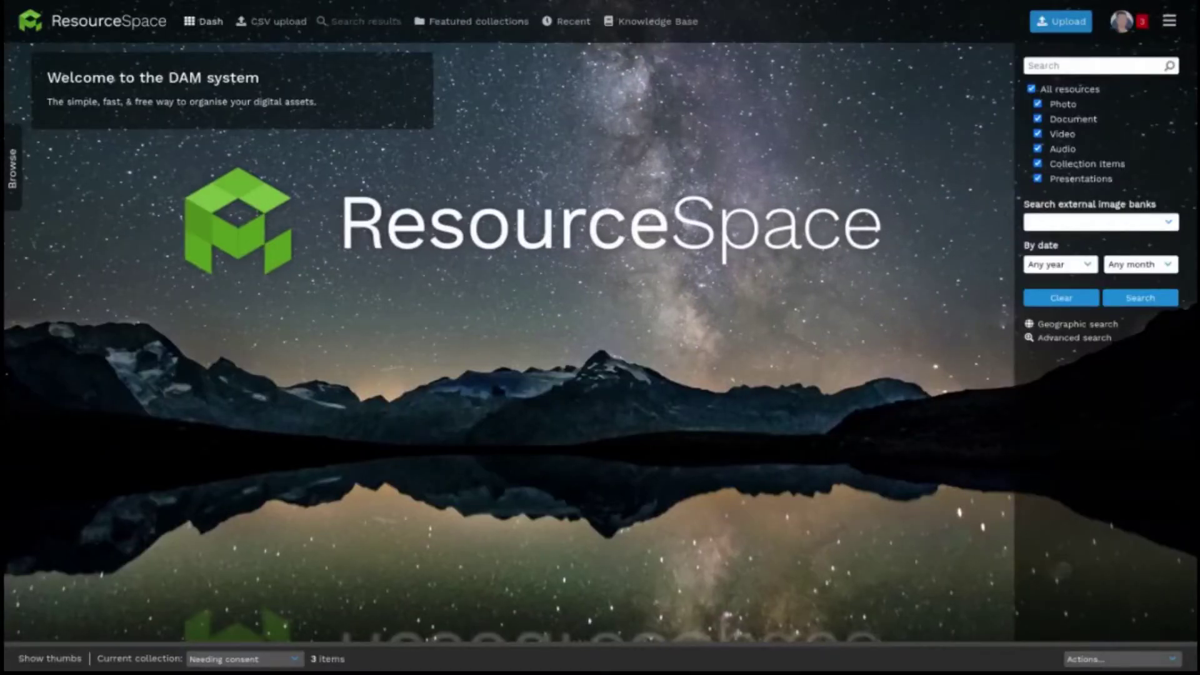
Step: Upload four JPG images from the Downloads folder with the Uppy uploader
click(1053, 23)
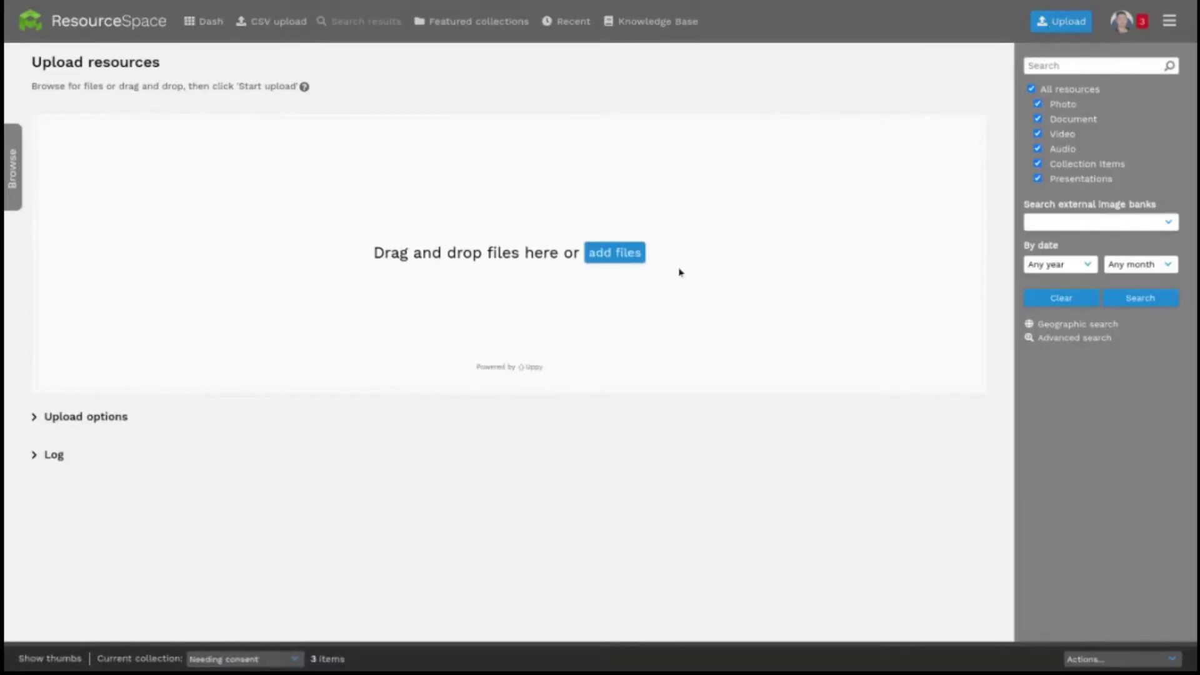
click(631, 254)
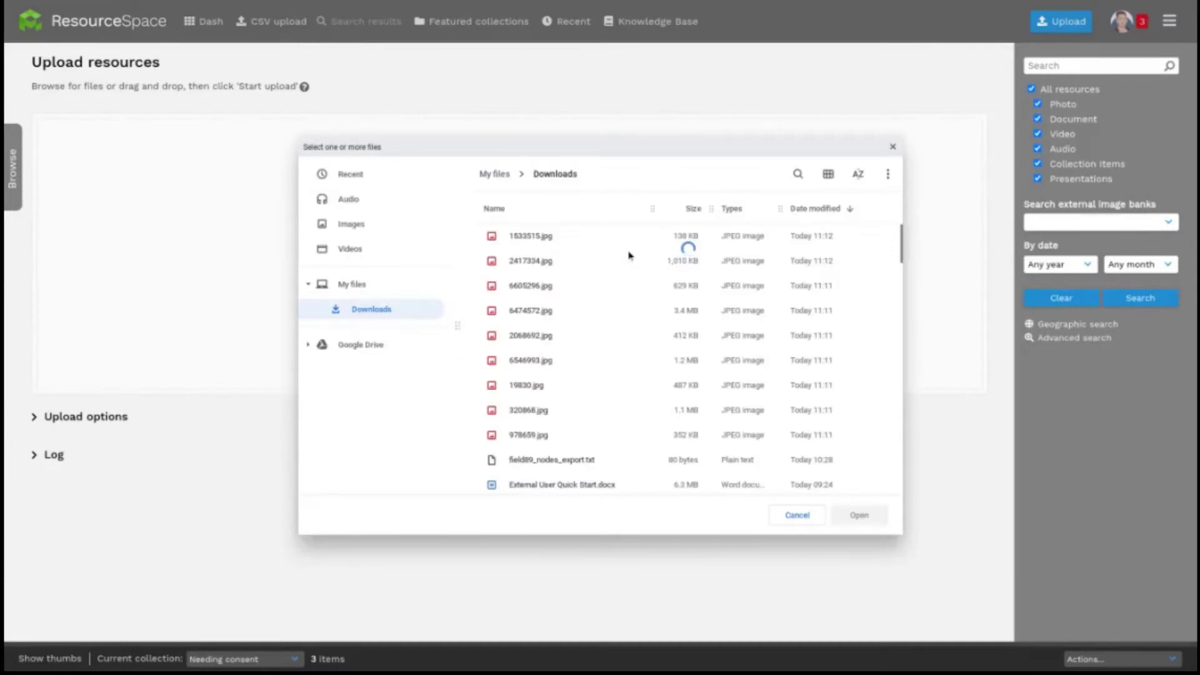
click(609, 242)
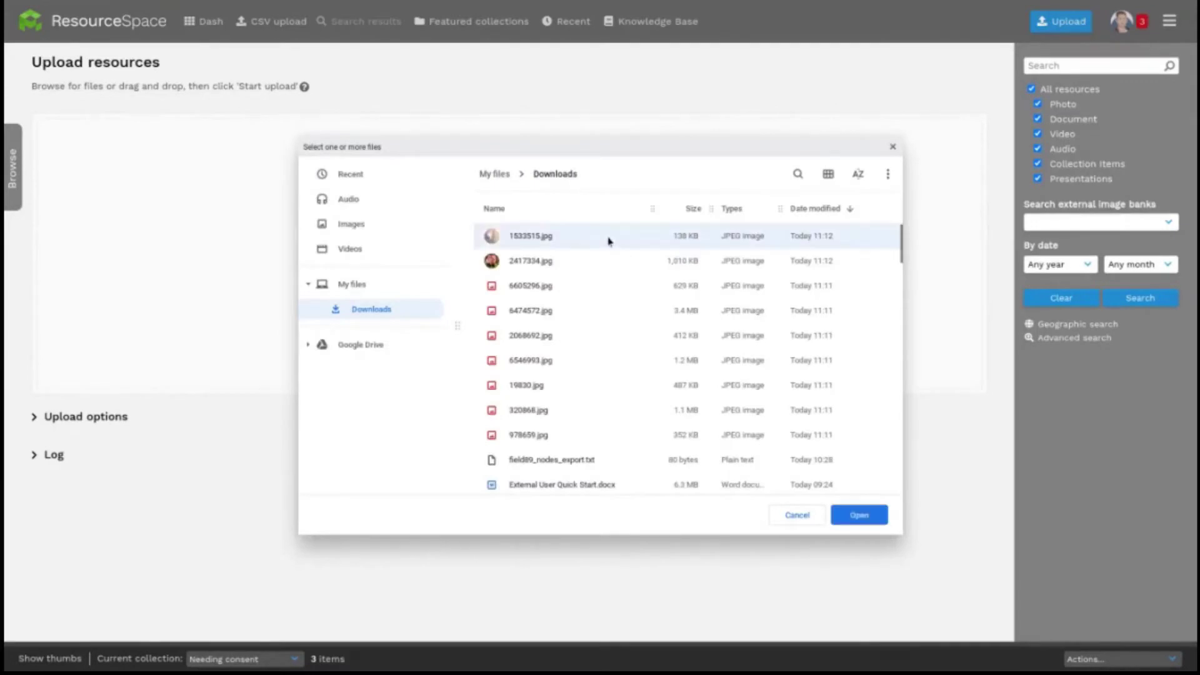
shift+click(605, 316)
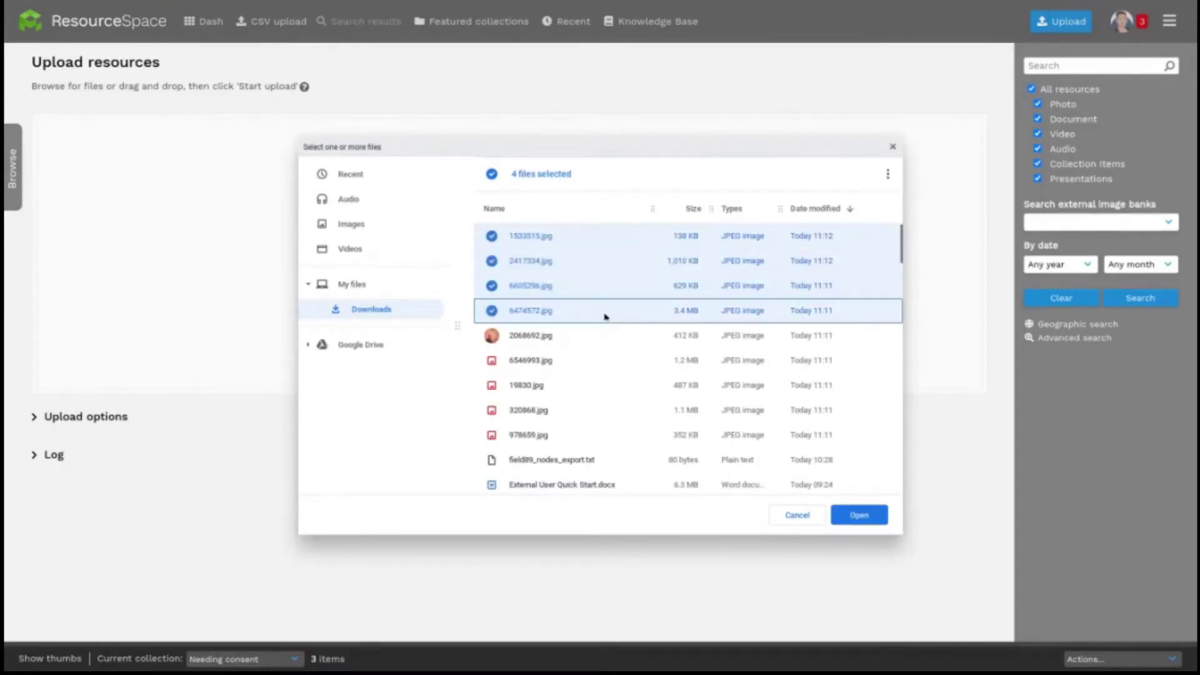
click(857, 516)
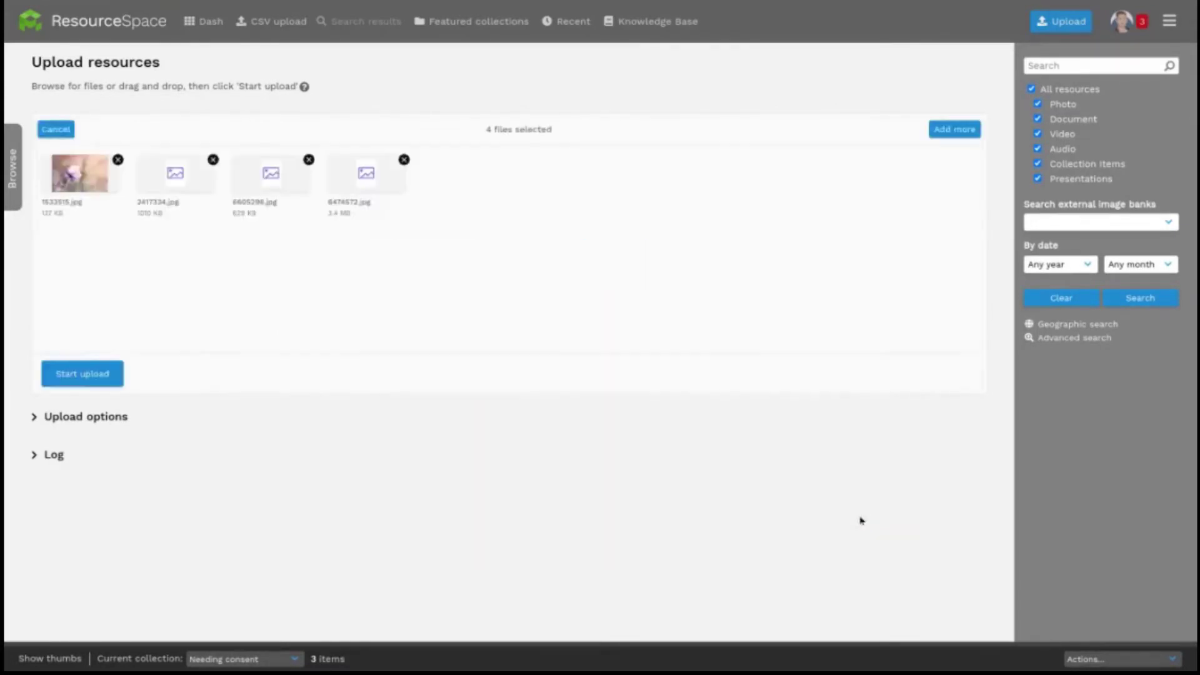
click(80, 374)
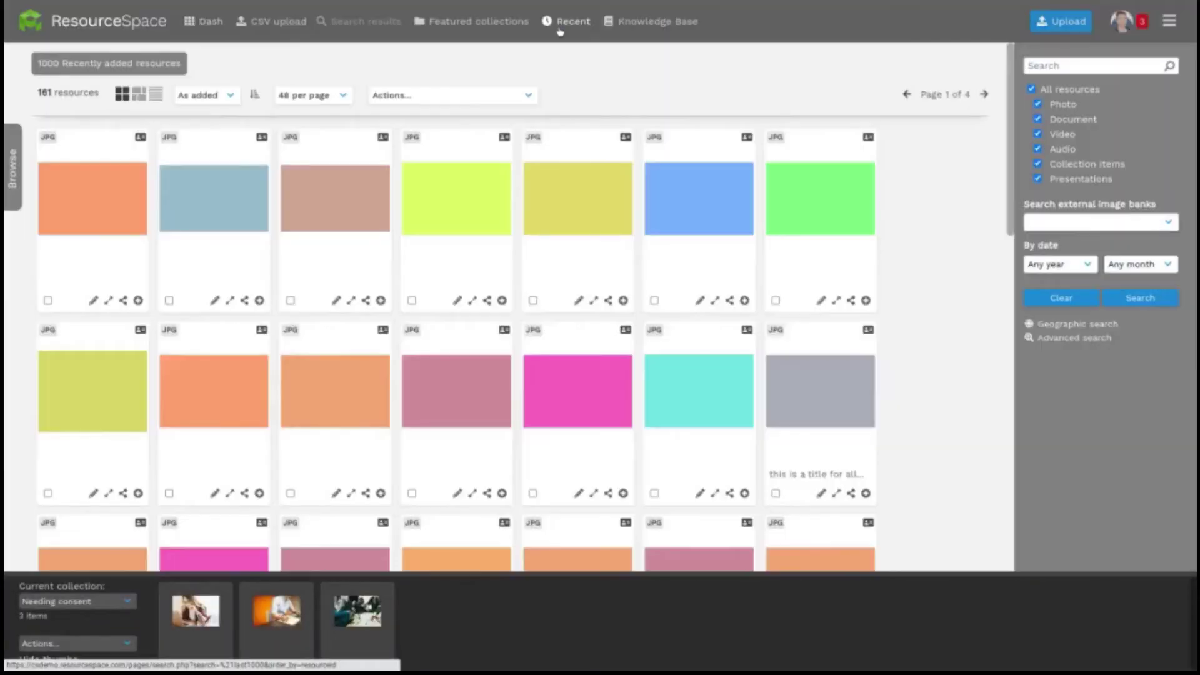
Step: Open the family photo (resource 212) and start a new consent record
click(576, 200)
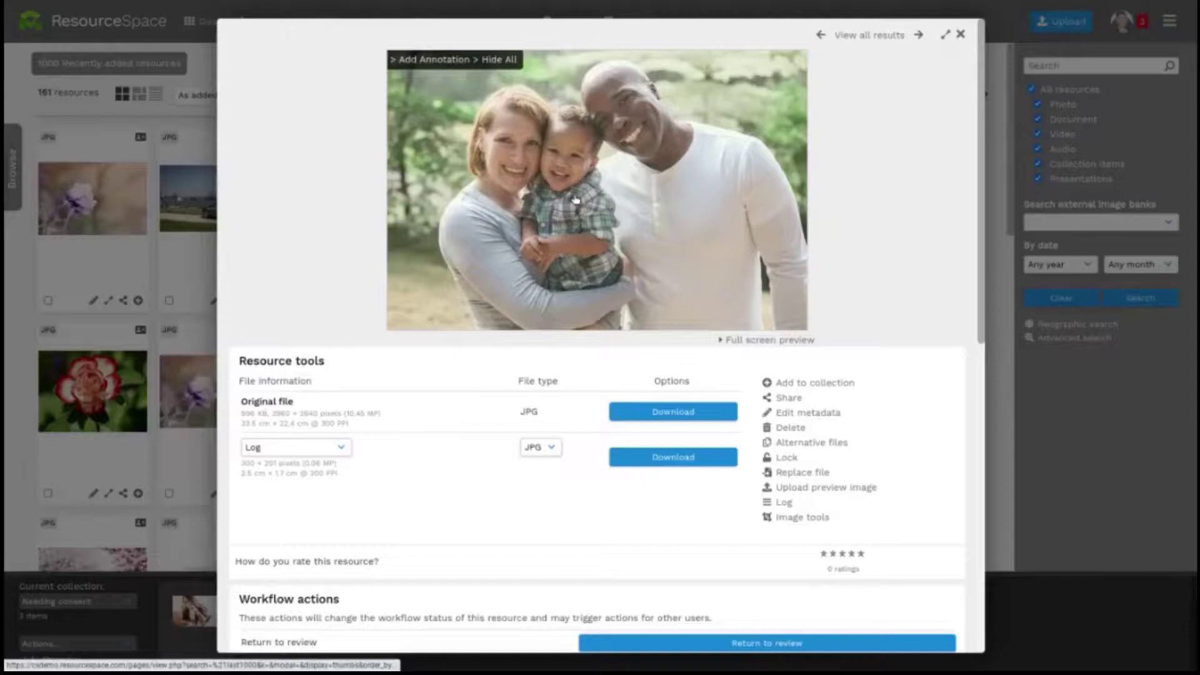
scroll(474, 423, down, 3)
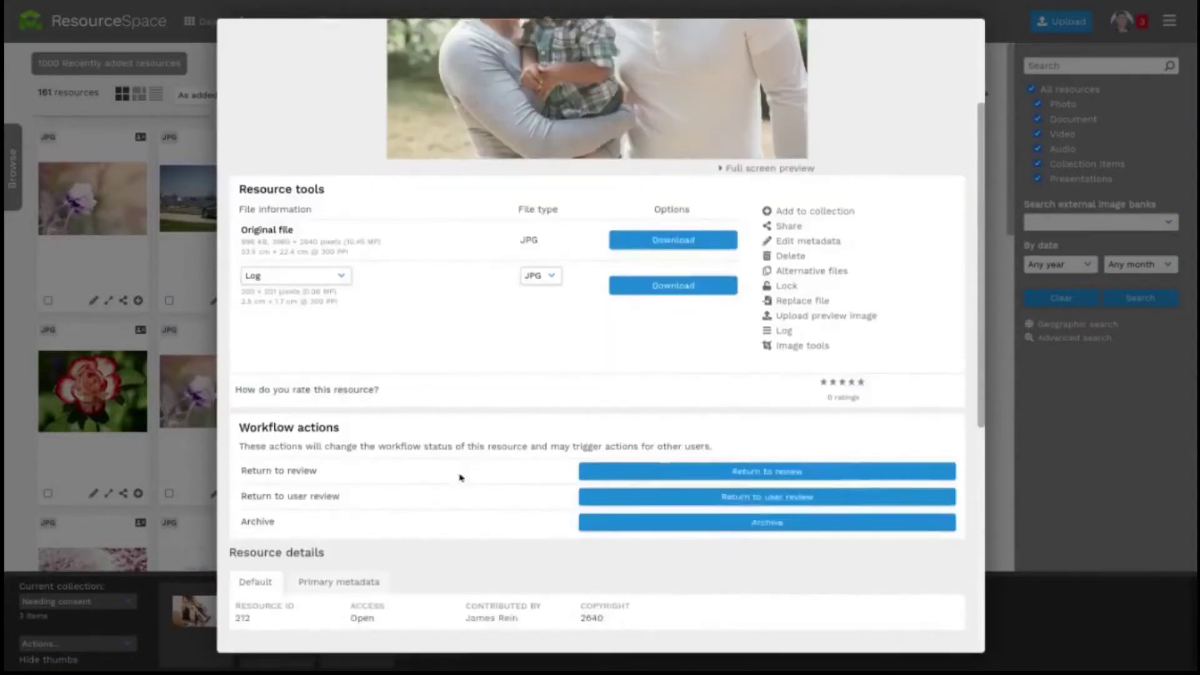
scroll(460, 478, down, 7)
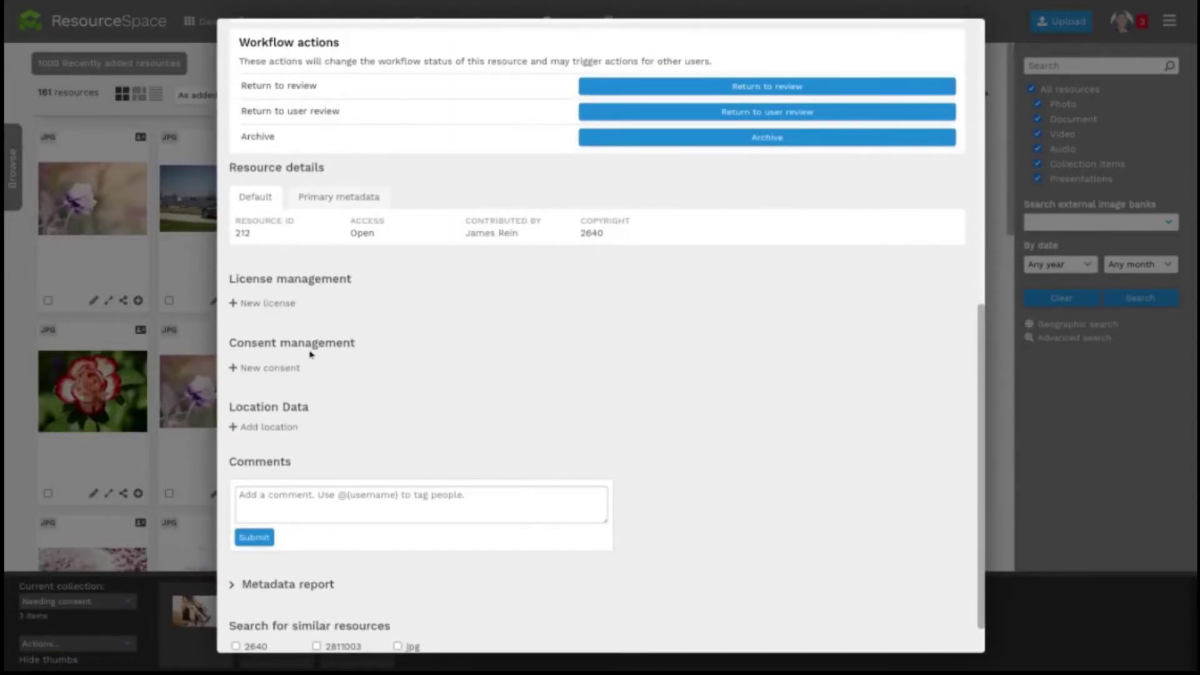
click(272, 369)
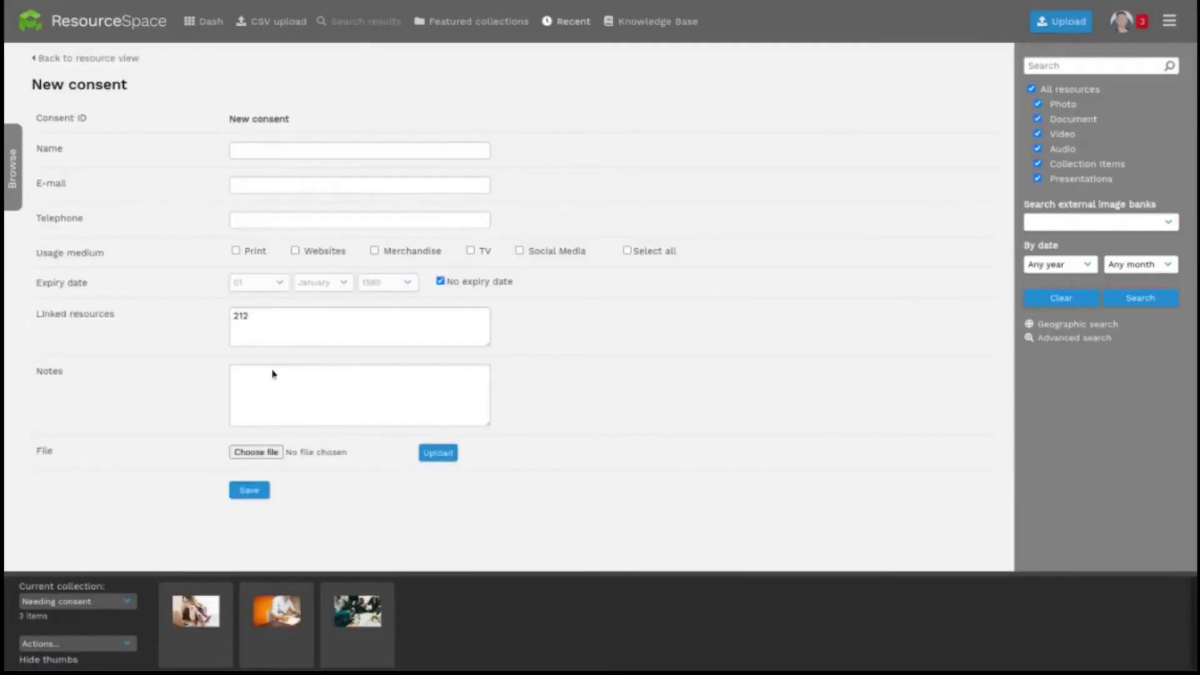
Step: Enter the pictured family's name, allow Websites and Print use, and save the consent
click(351, 152)
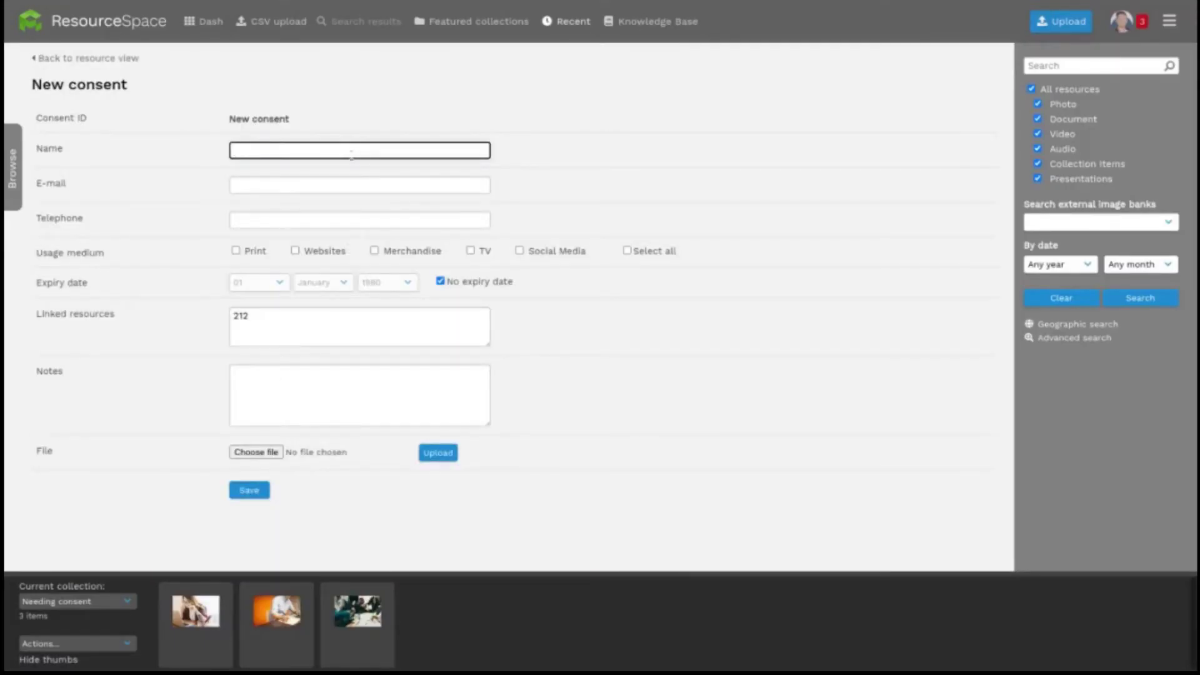
text(The Spencer Family)
click(295, 251)
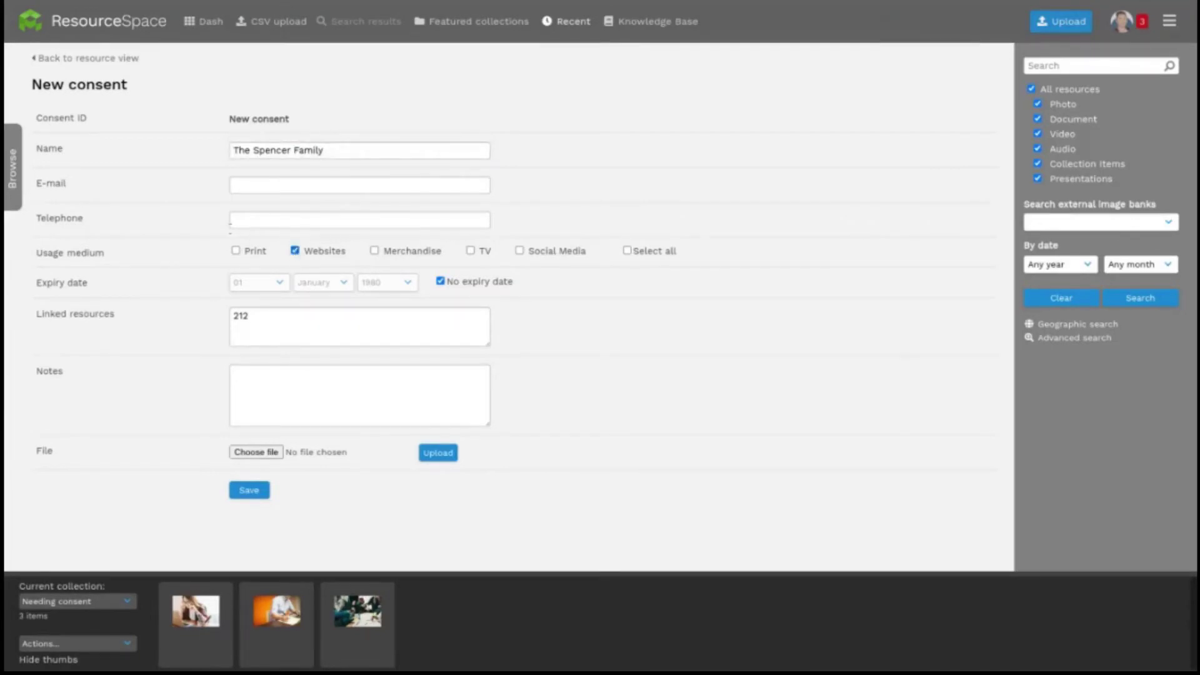
click(235, 251)
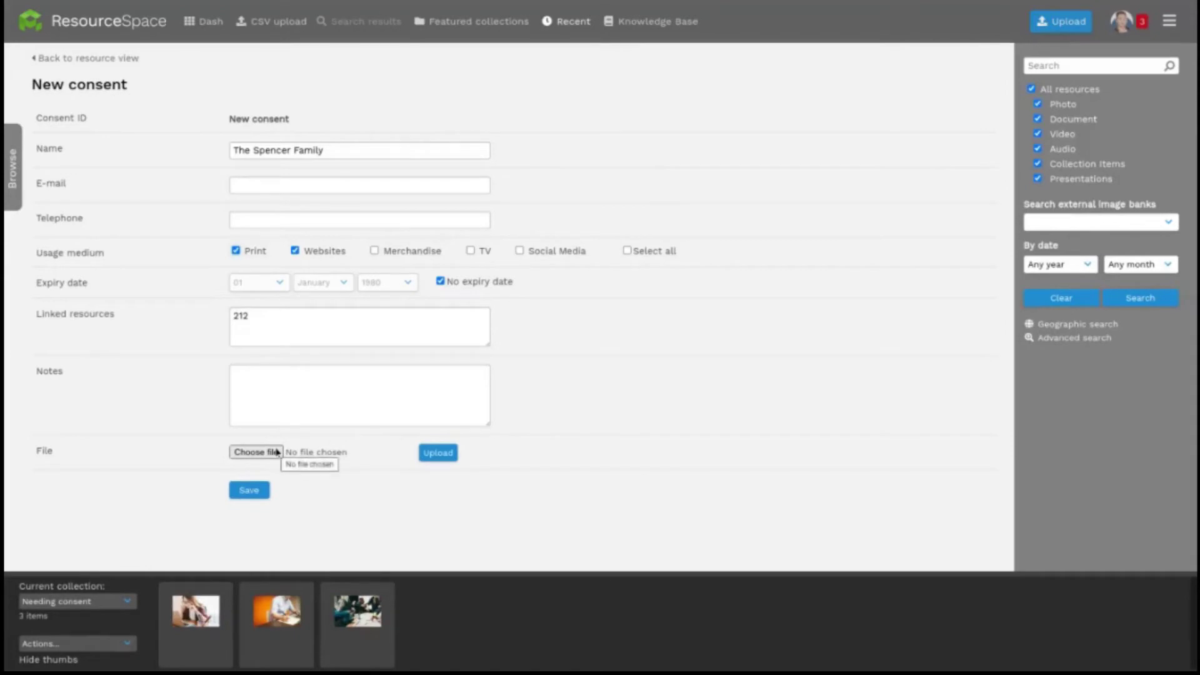
click(249, 491)
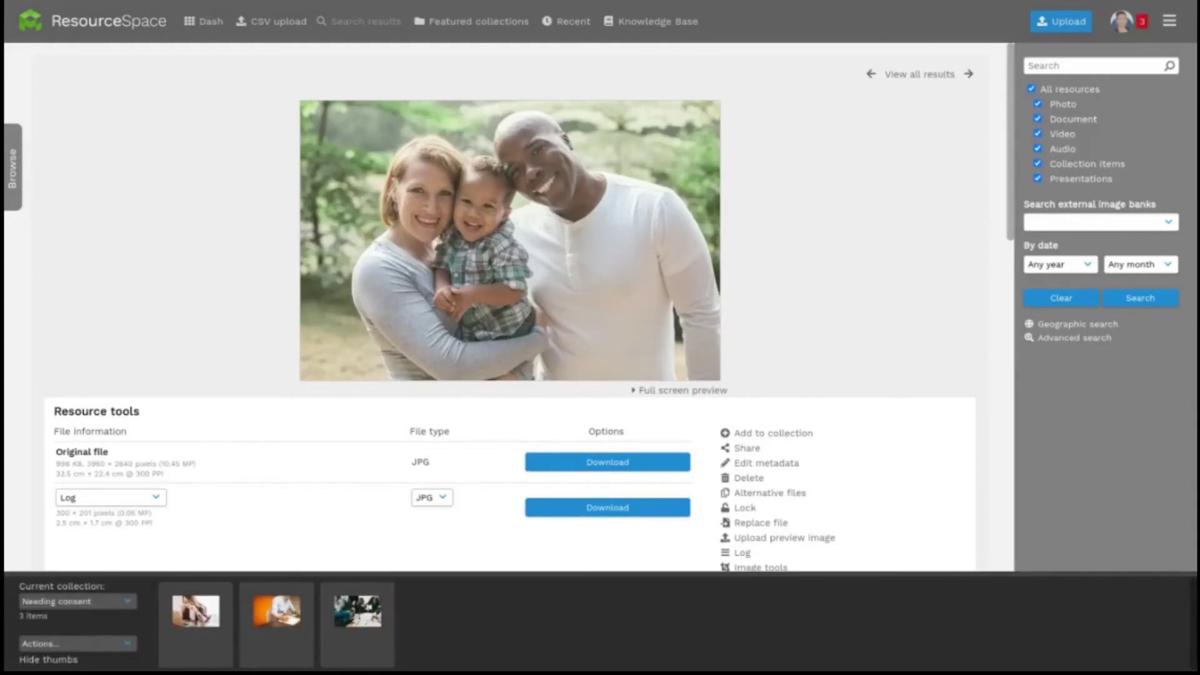
scroll(260, 485, down, 7)
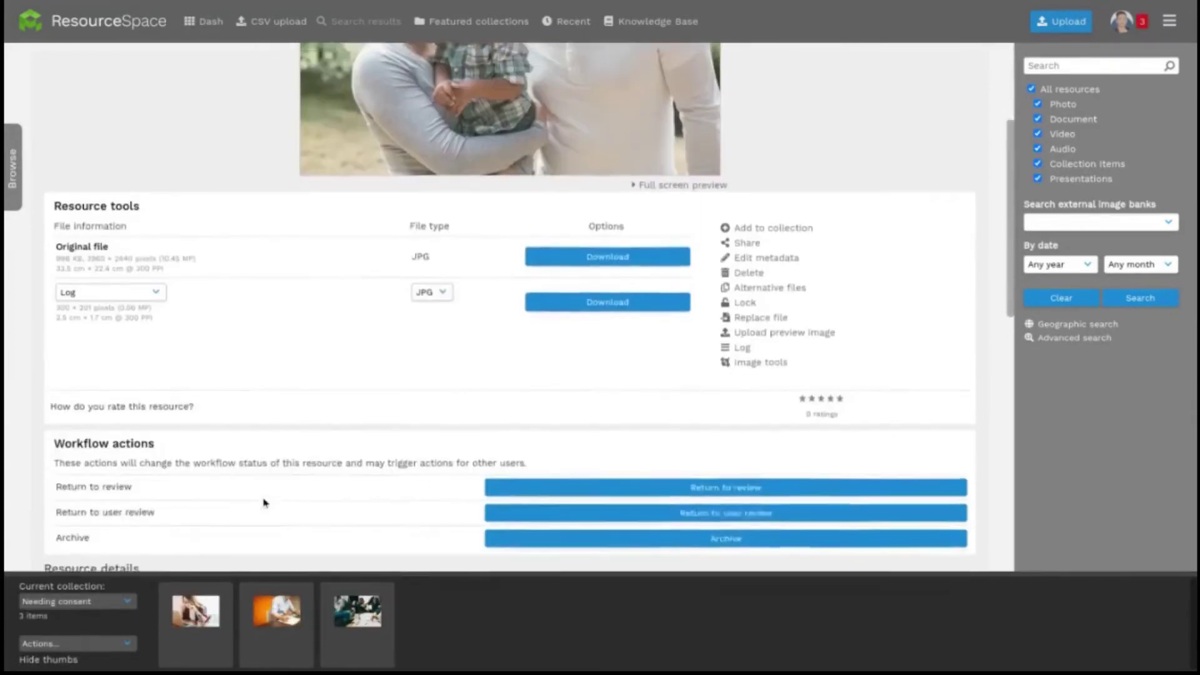
scroll(262, 500, down, 3)
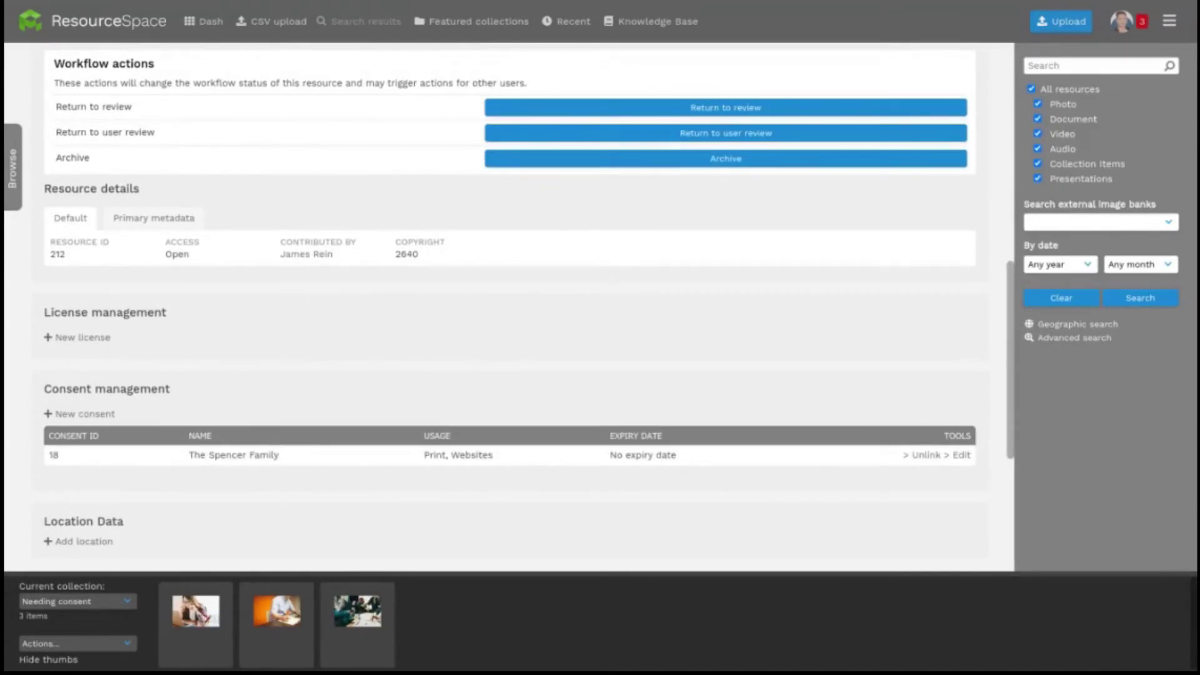
Step: Edit consent 18 to add Social Media use and link resources 212, 213 and 742
click(1176, 25)
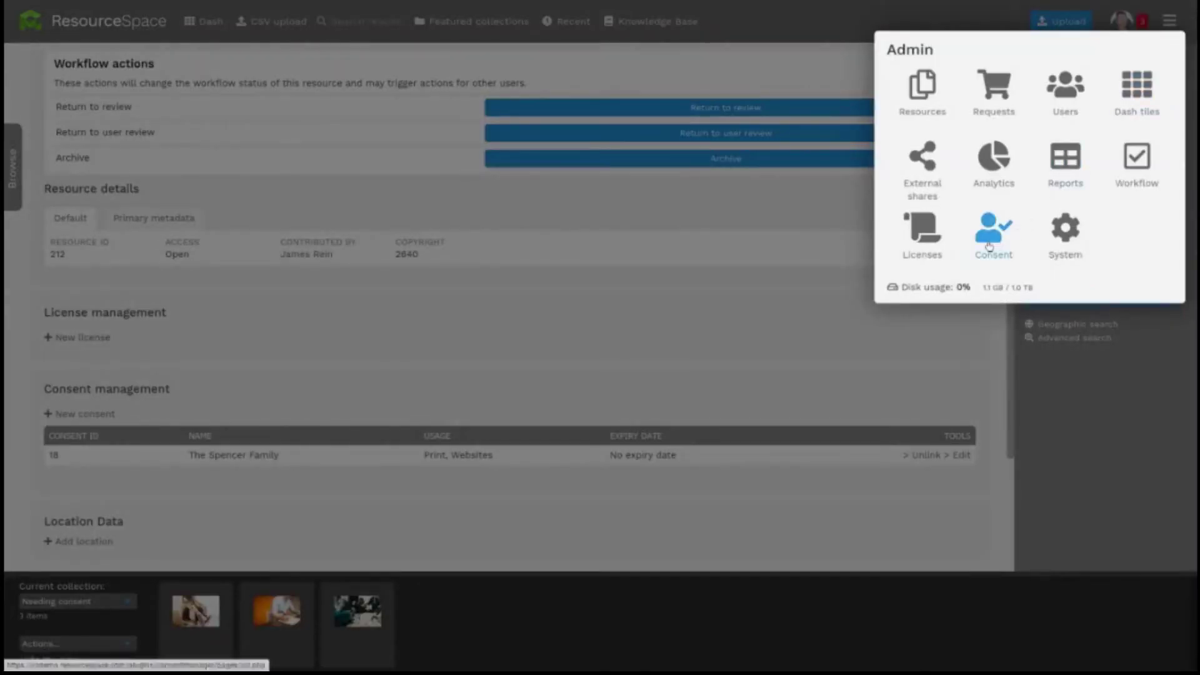
click(990, 247)
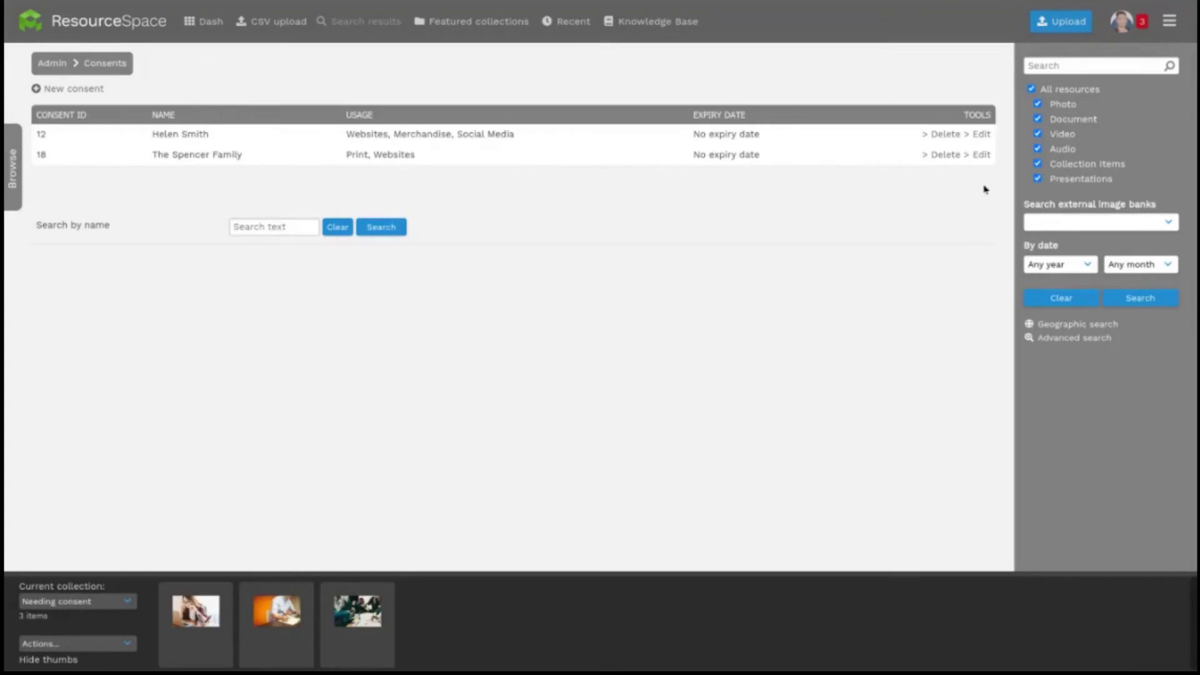
click(981, 156)
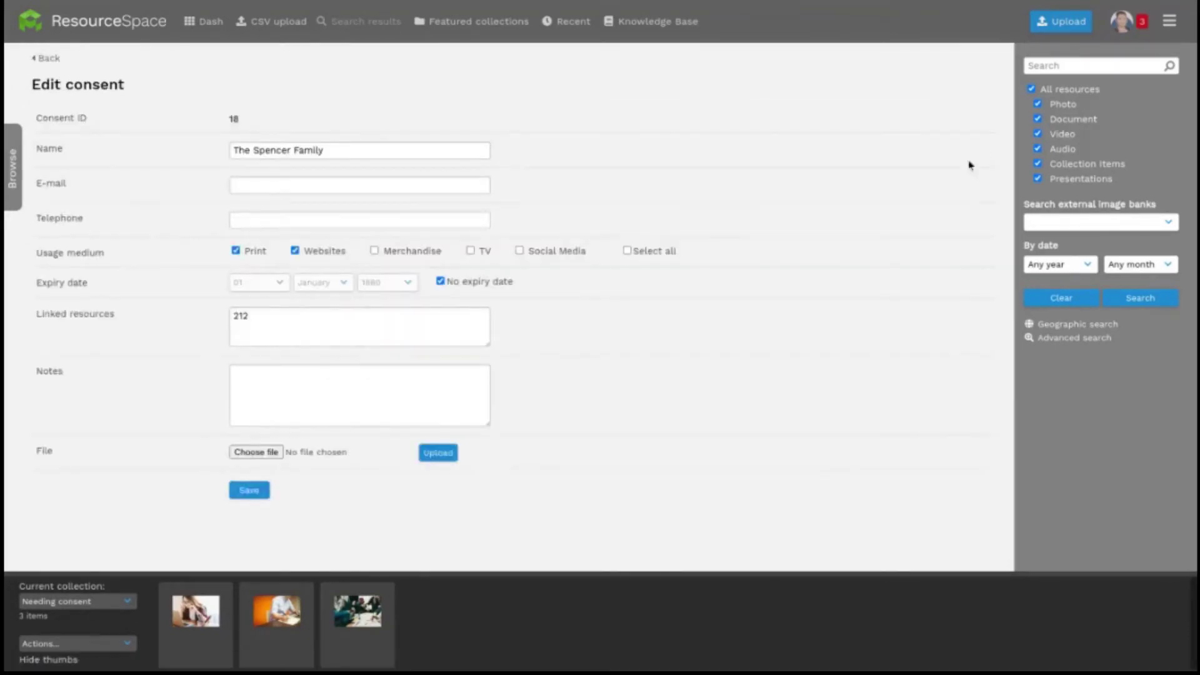
click(519, 250)
click(414, 315)
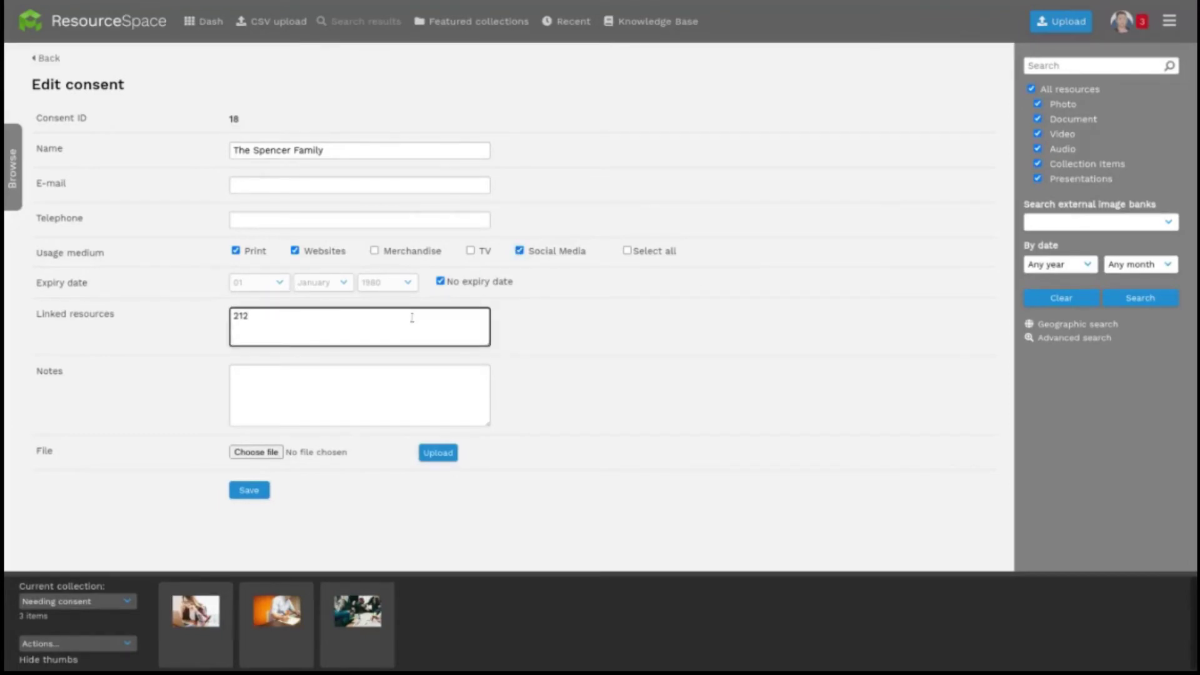
text(212,213,742)
click(255, 491)
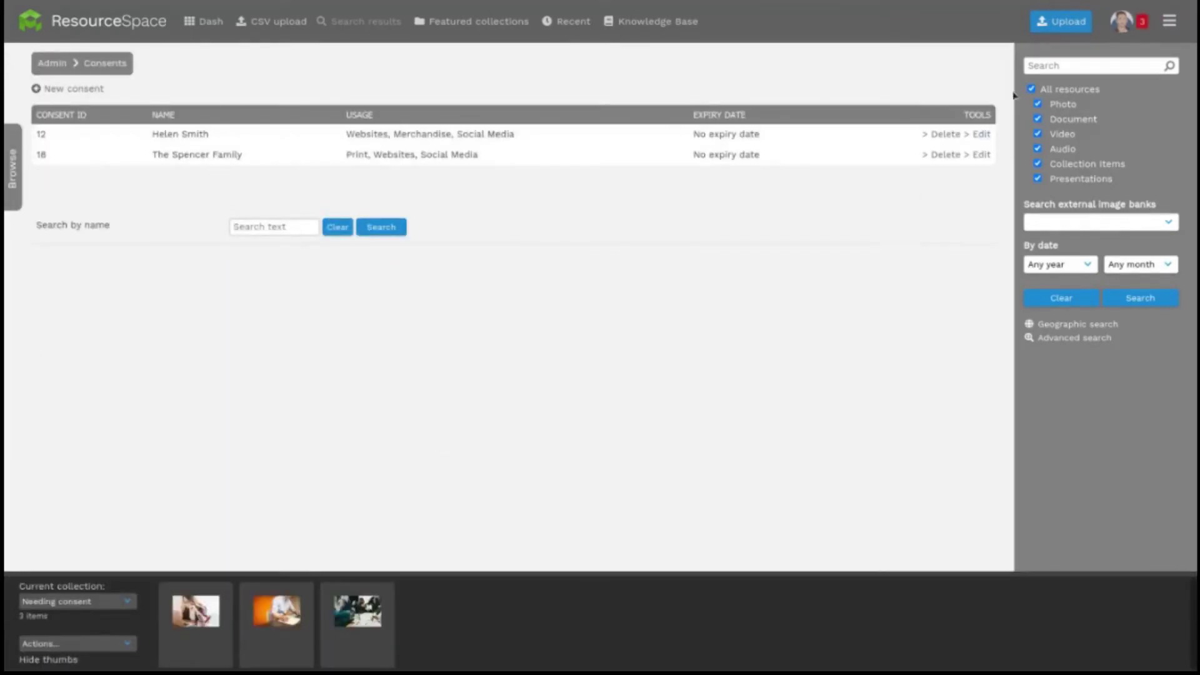
click(1035, 65)
Step: Search for 'people', select the second result, and review the bulk and collection Actions menus
text(people)
key(Return)
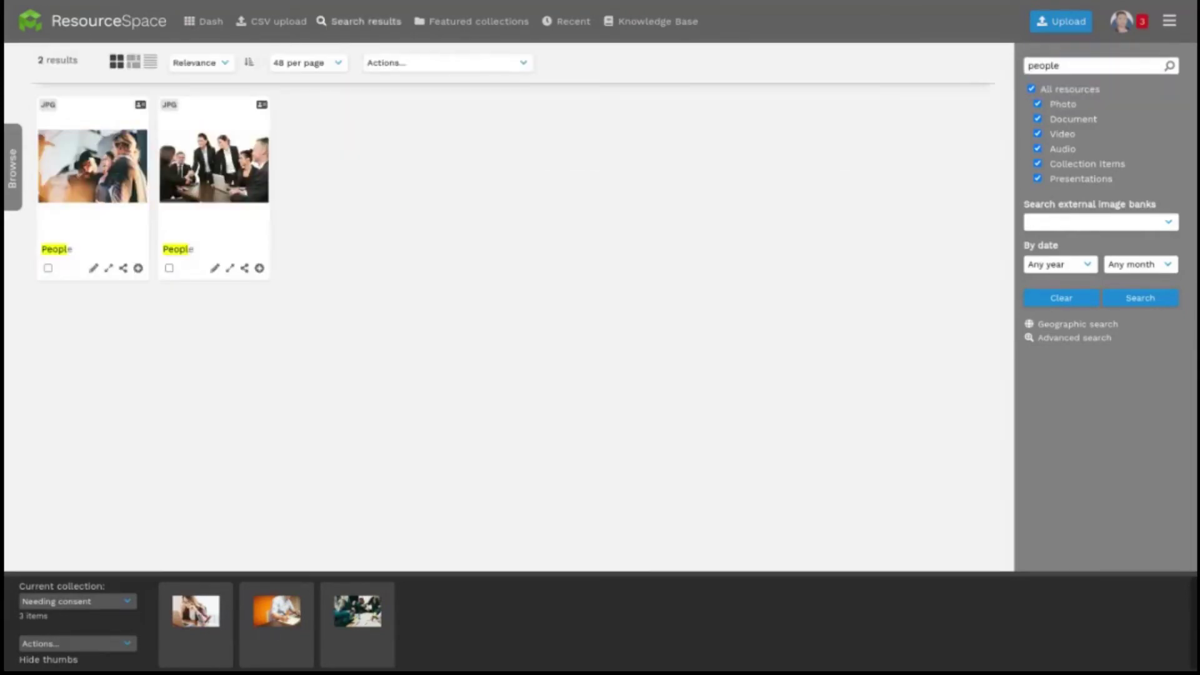
click(169, 269)
click(430, 63)
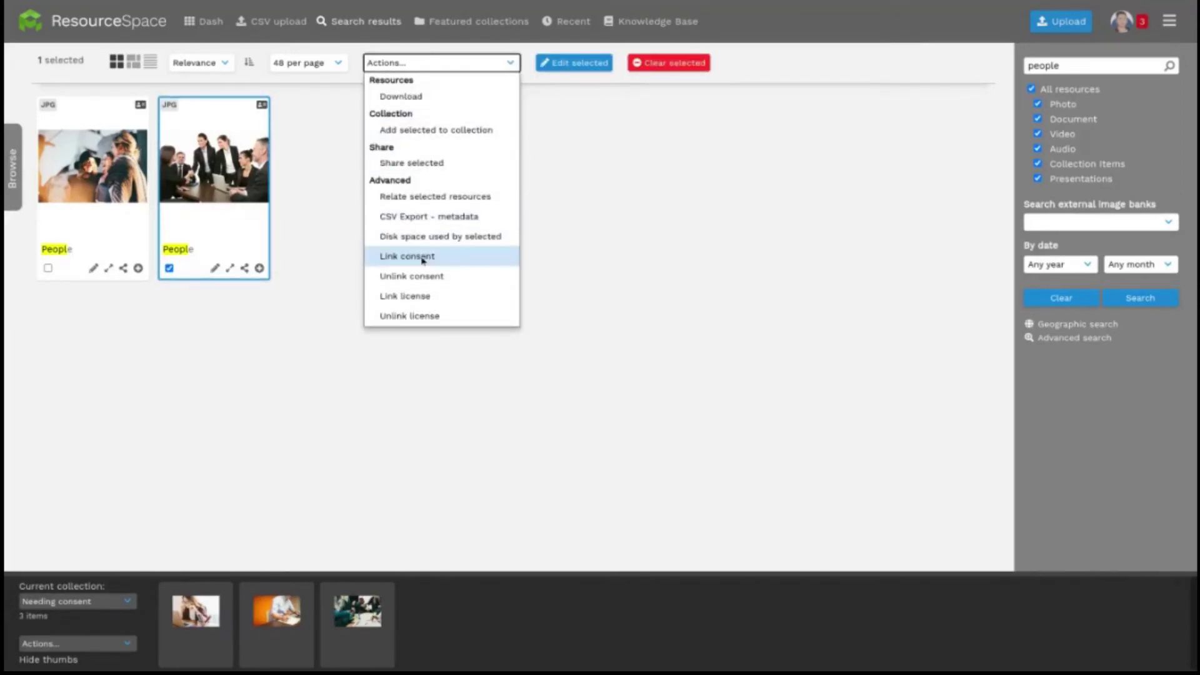
click(129, 648)
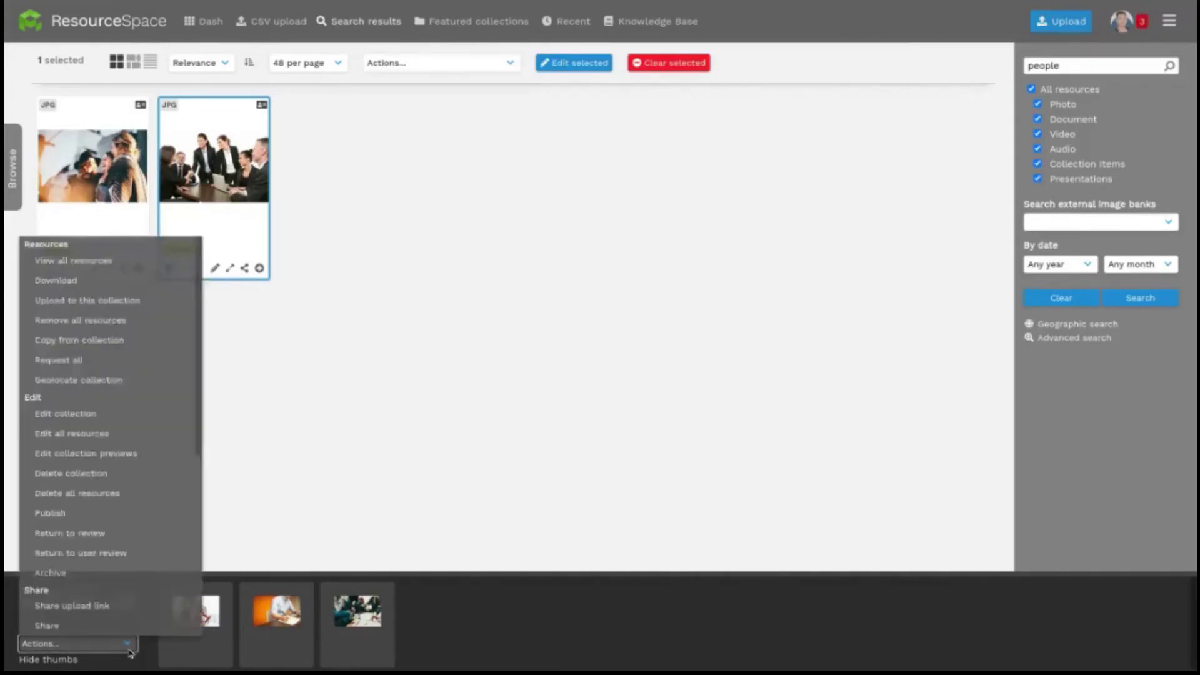
scroll(125, 619, down, 5)
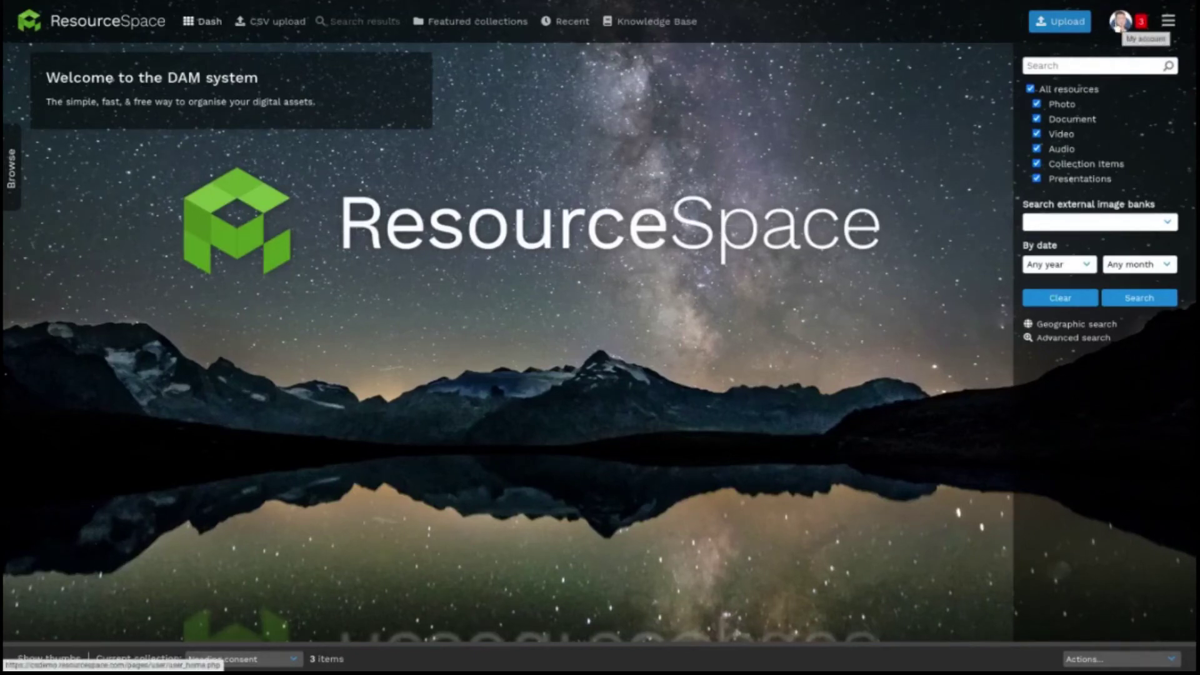
Step: In My shares, mark the resource 104, collection 8 and collection 185 shares for deletion
click(1118, 25)
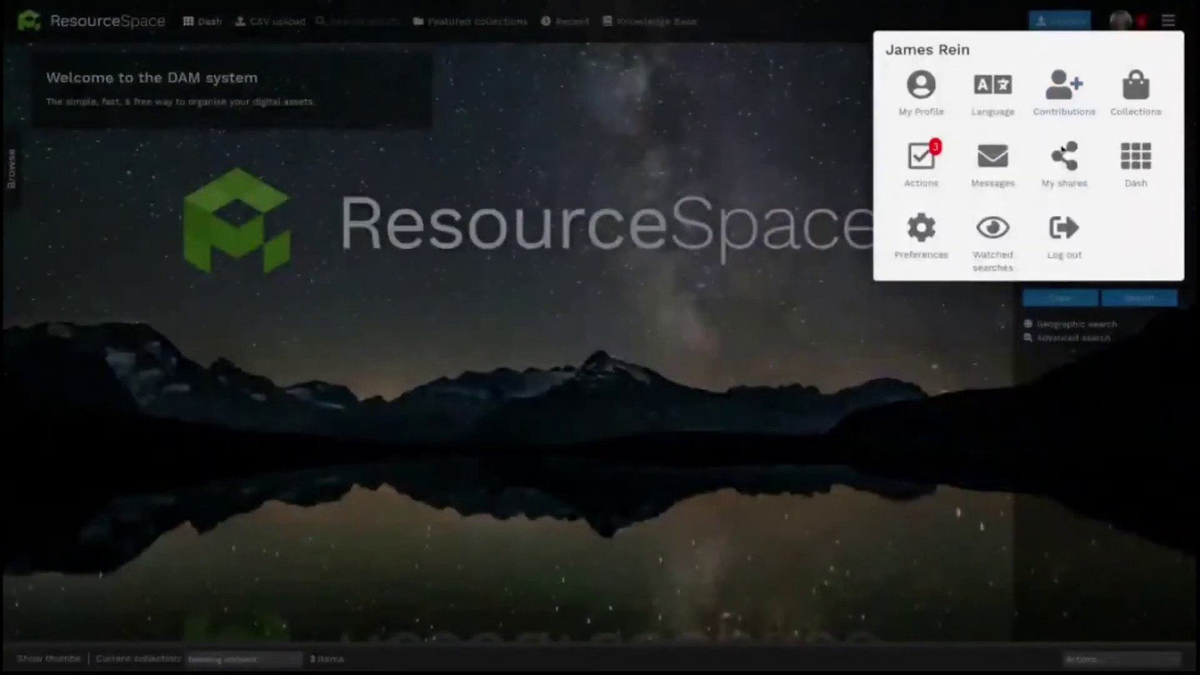
click(1064, 164)
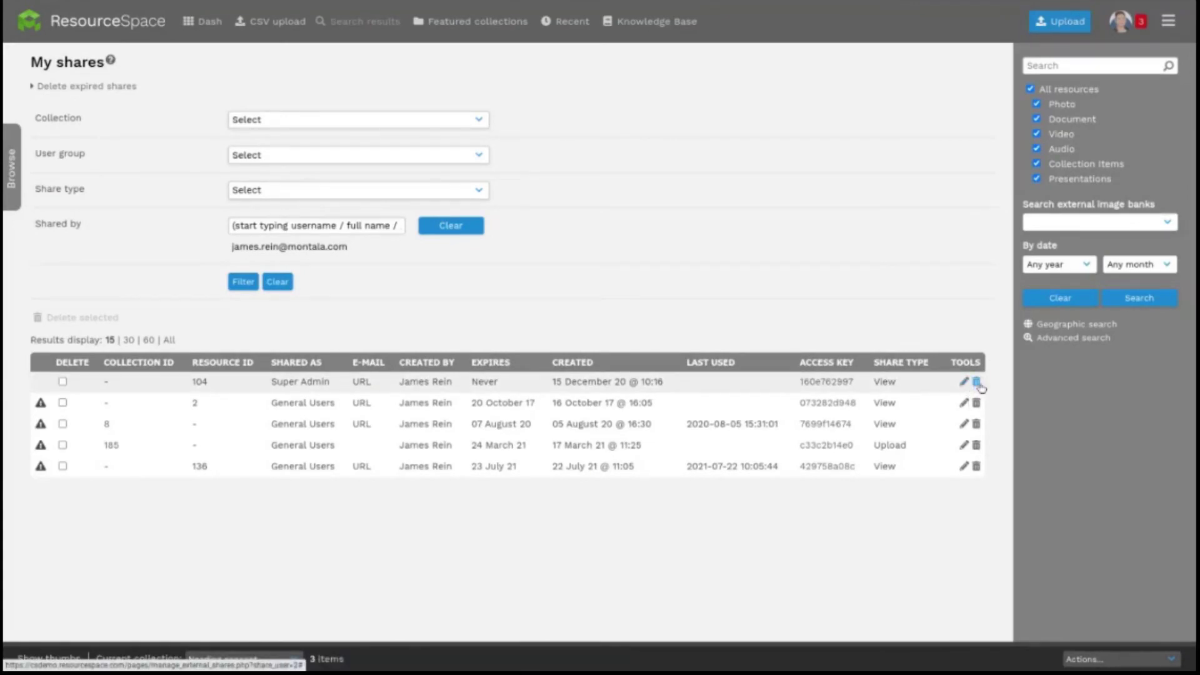
click(60, 383)
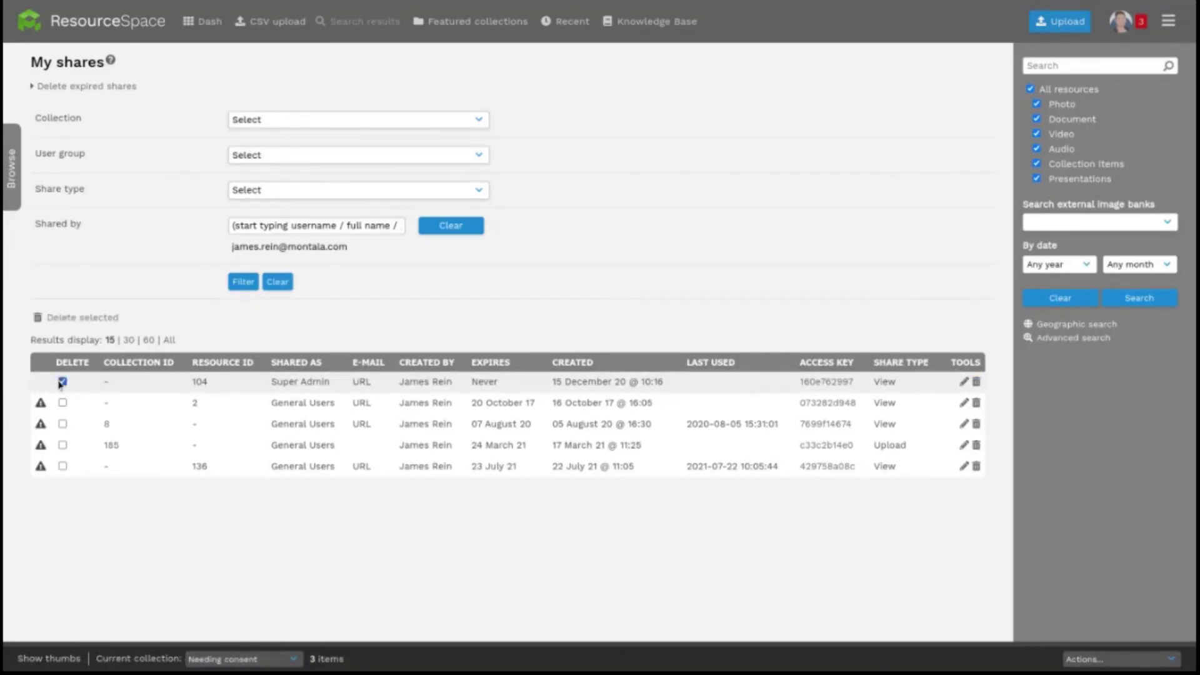
click(63, 424)
click(63, 445)
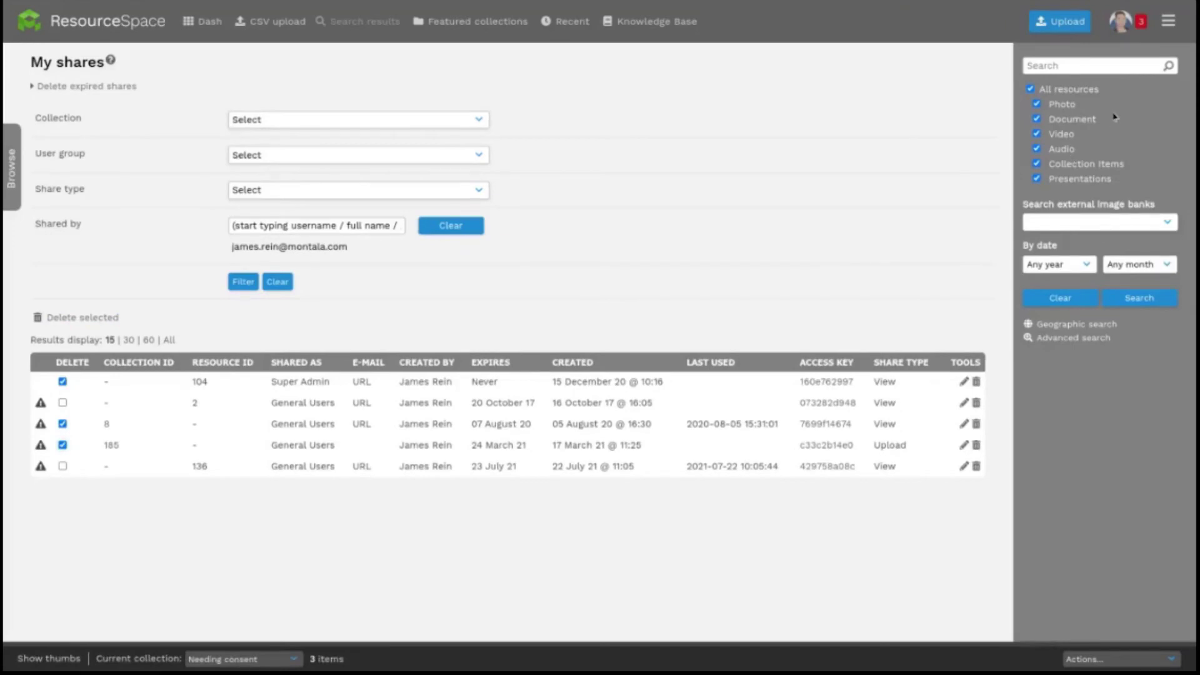
Step: On External shares, check the Collection and Share type filters and filter Shared by a username
click(1168, 21)
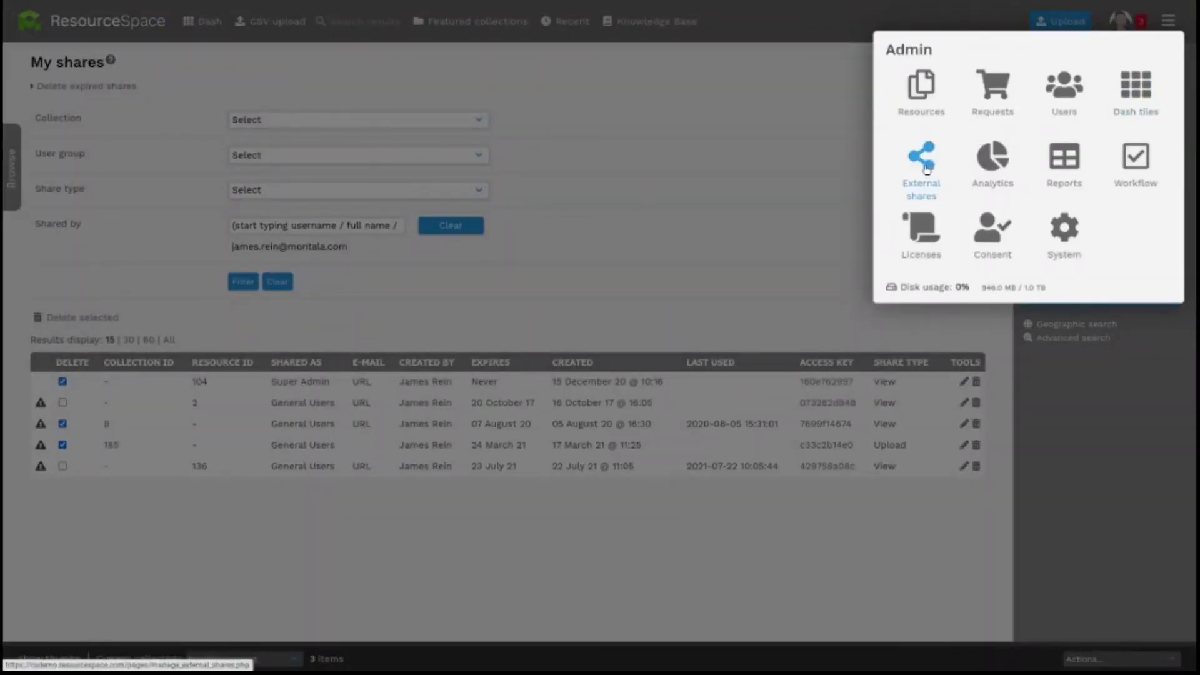
click(927, 169)
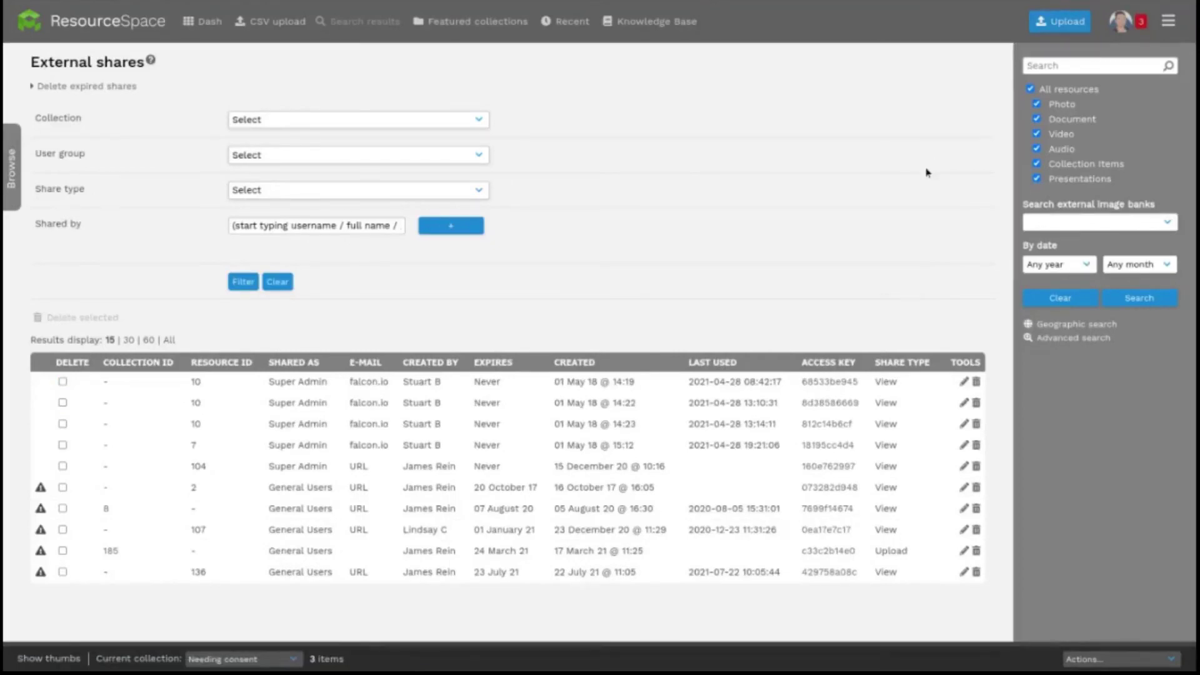
click(483, 121)
click(483, 120)
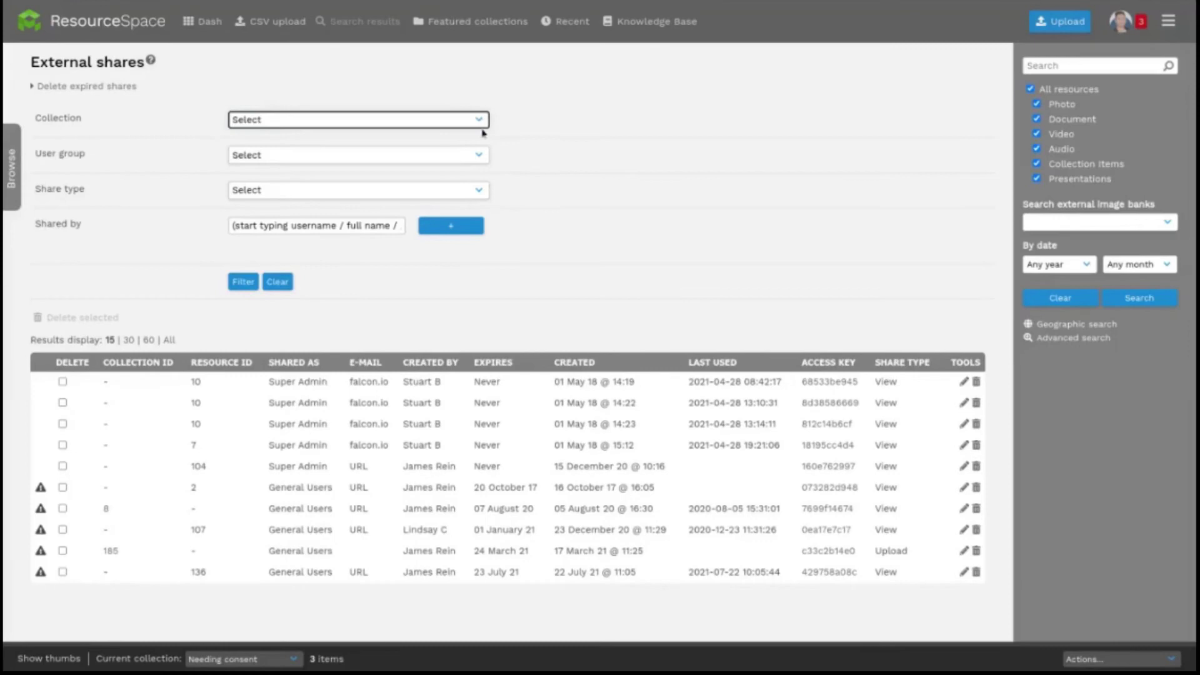
click(485, 154)
click(485, 154)
click(479, 185)
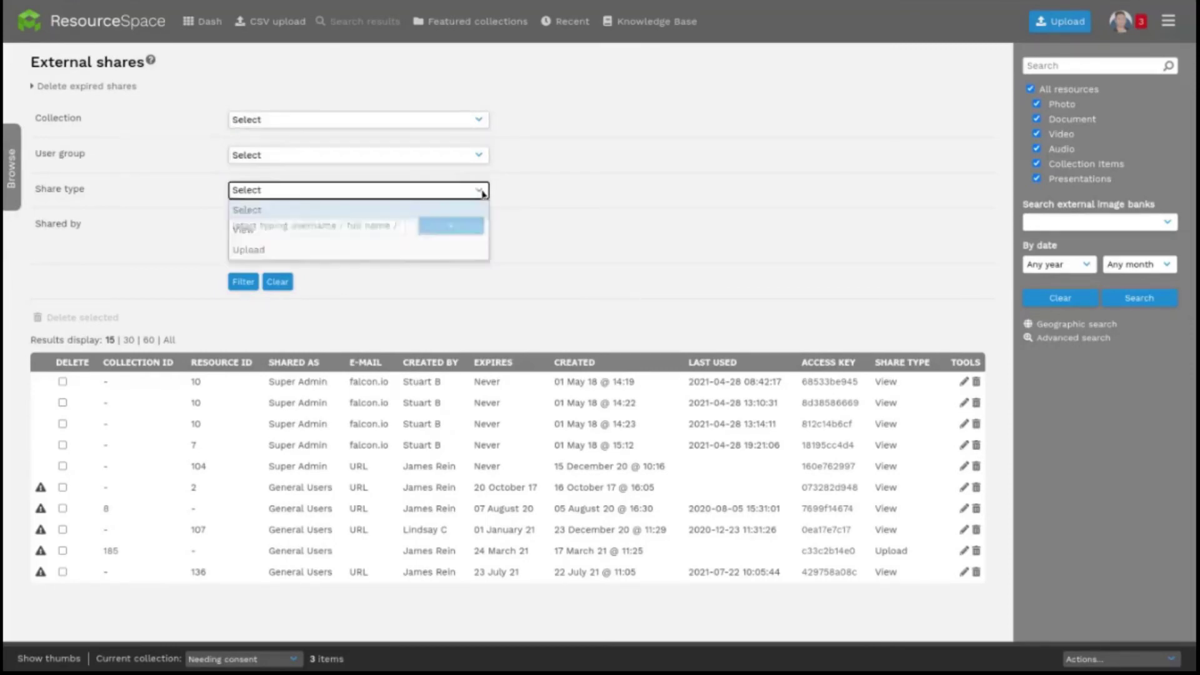
click(482, 191)
click(395, 225)
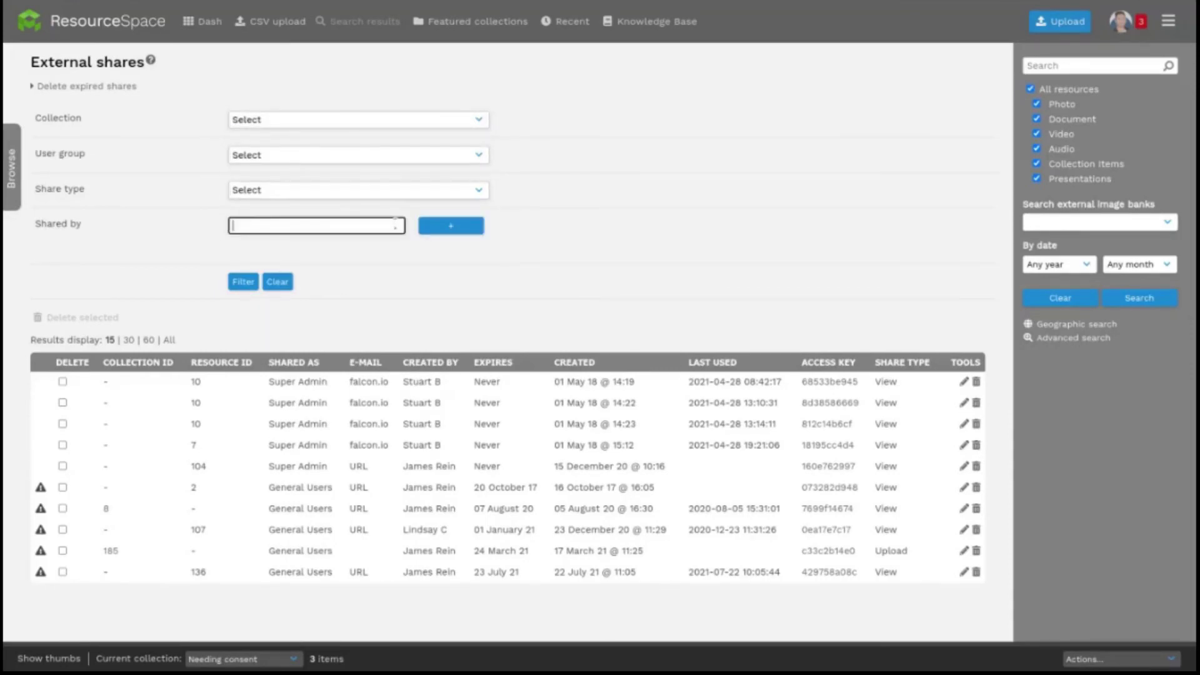
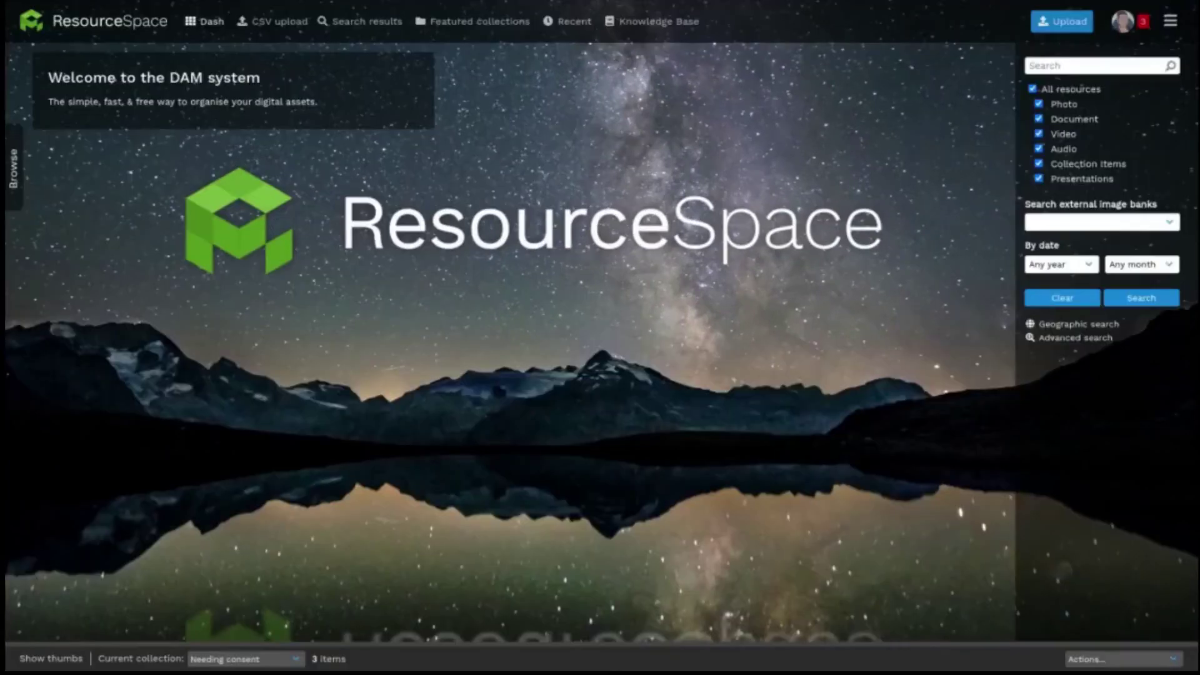
Step: Give the Photo resource type the fa fa-address-card icon, then limit search to Photo resources
click(1170, 22)
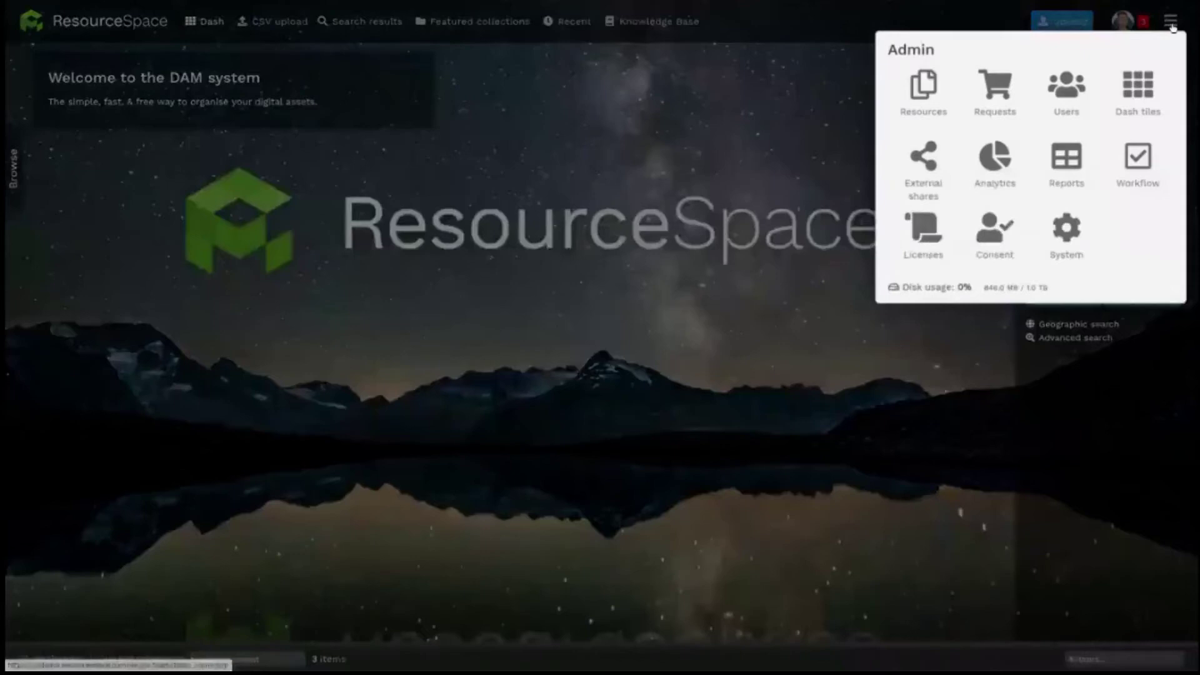
click(1074, 235)
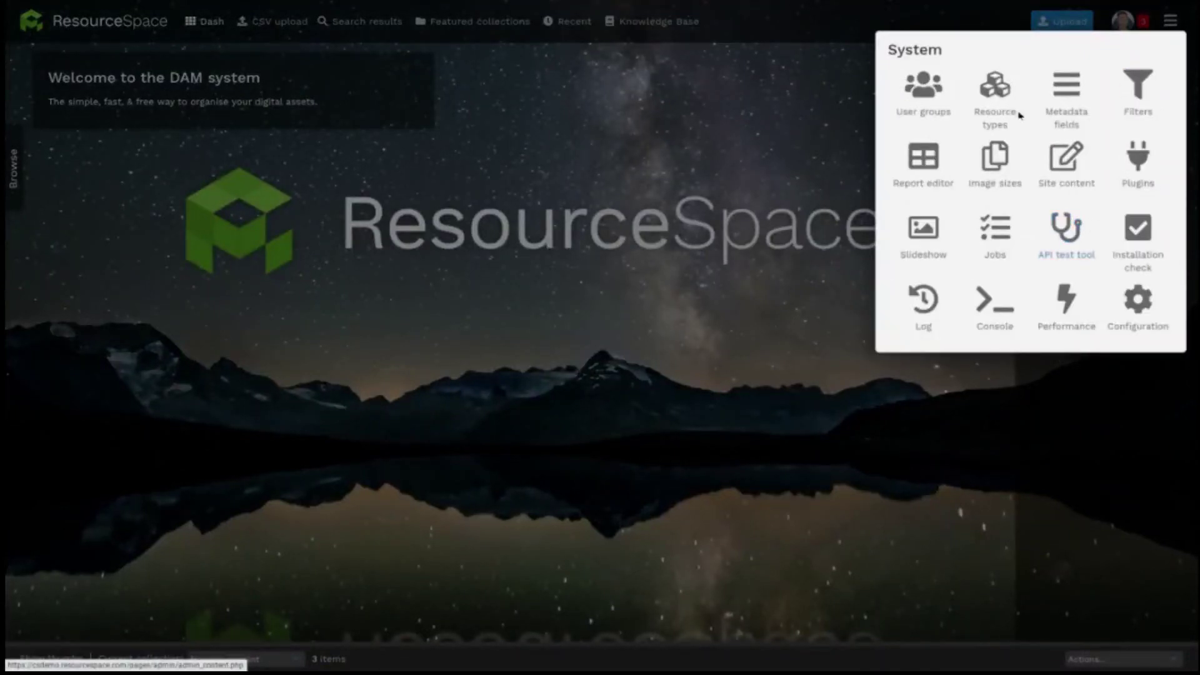
click(993, 78)
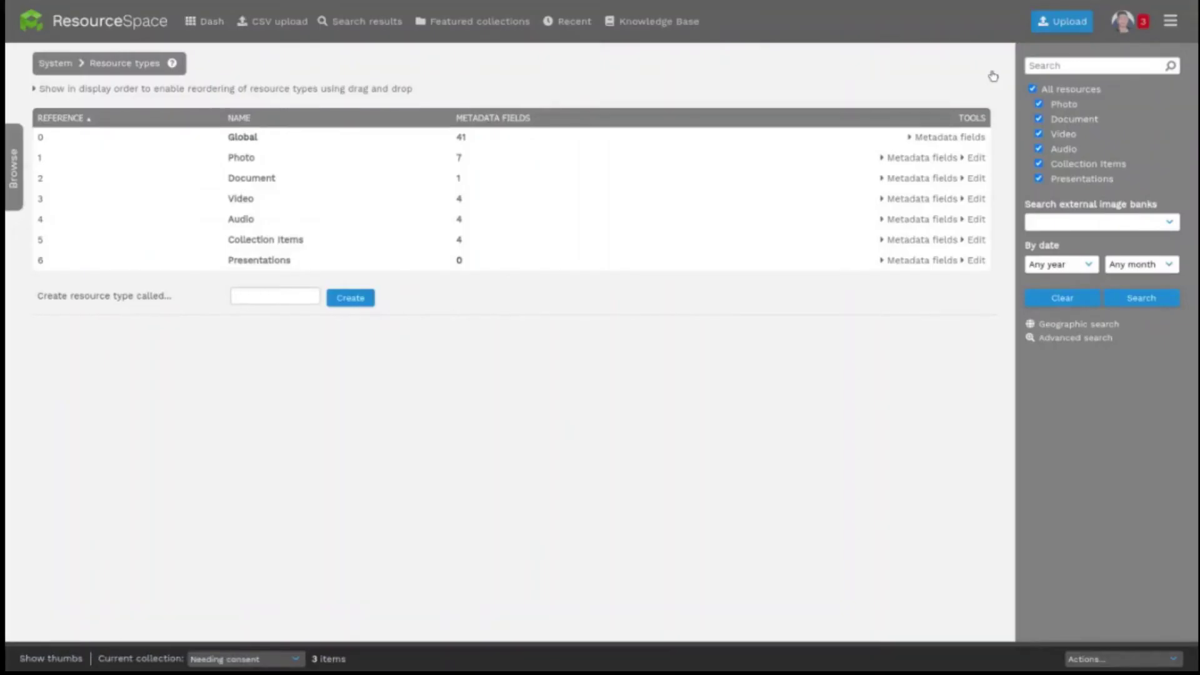
click(975, 158)
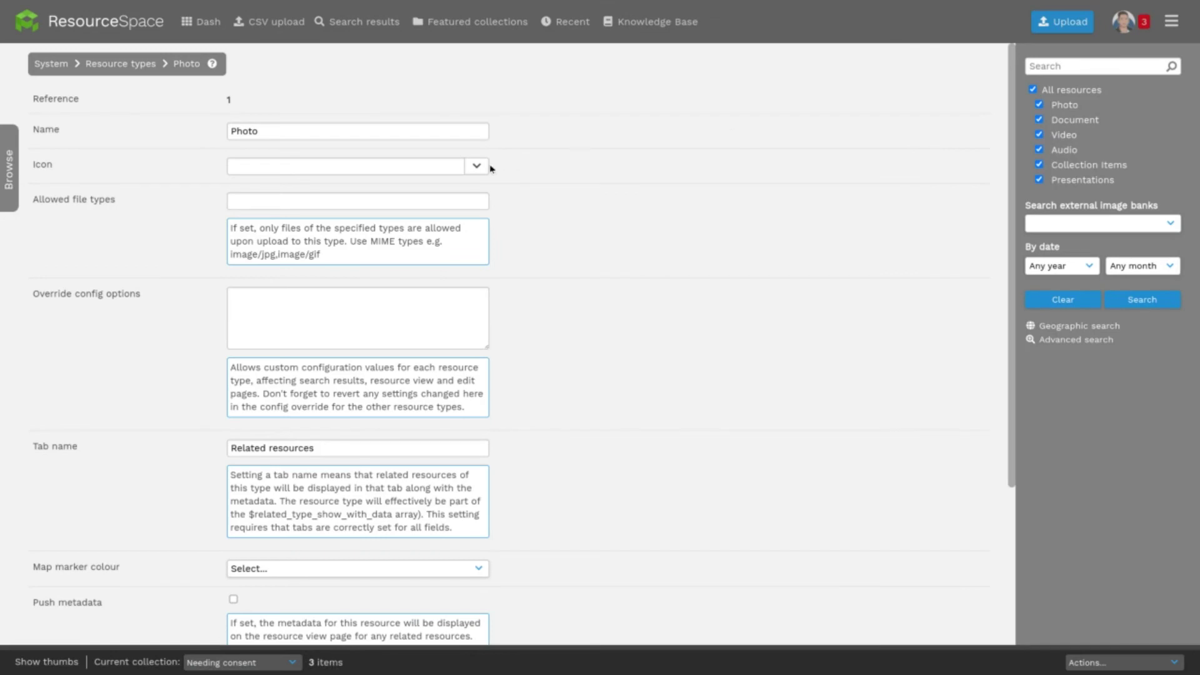
click(476, 166)
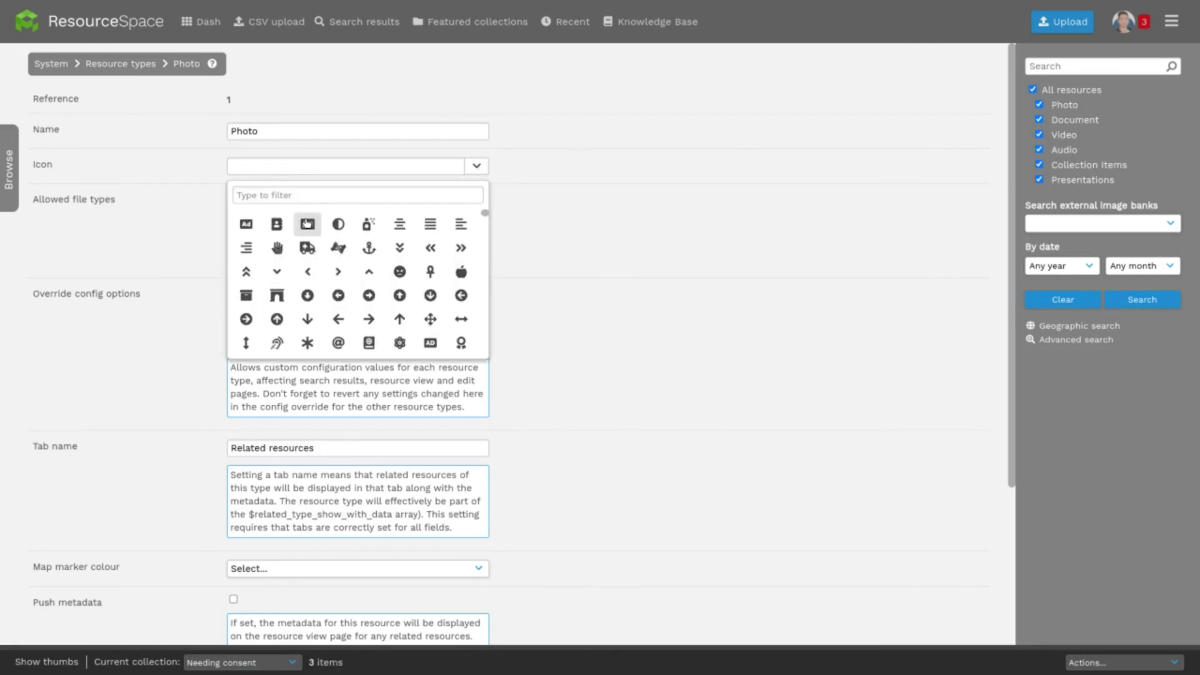
click(307, 224)
scroll(554, 250, down, 3)
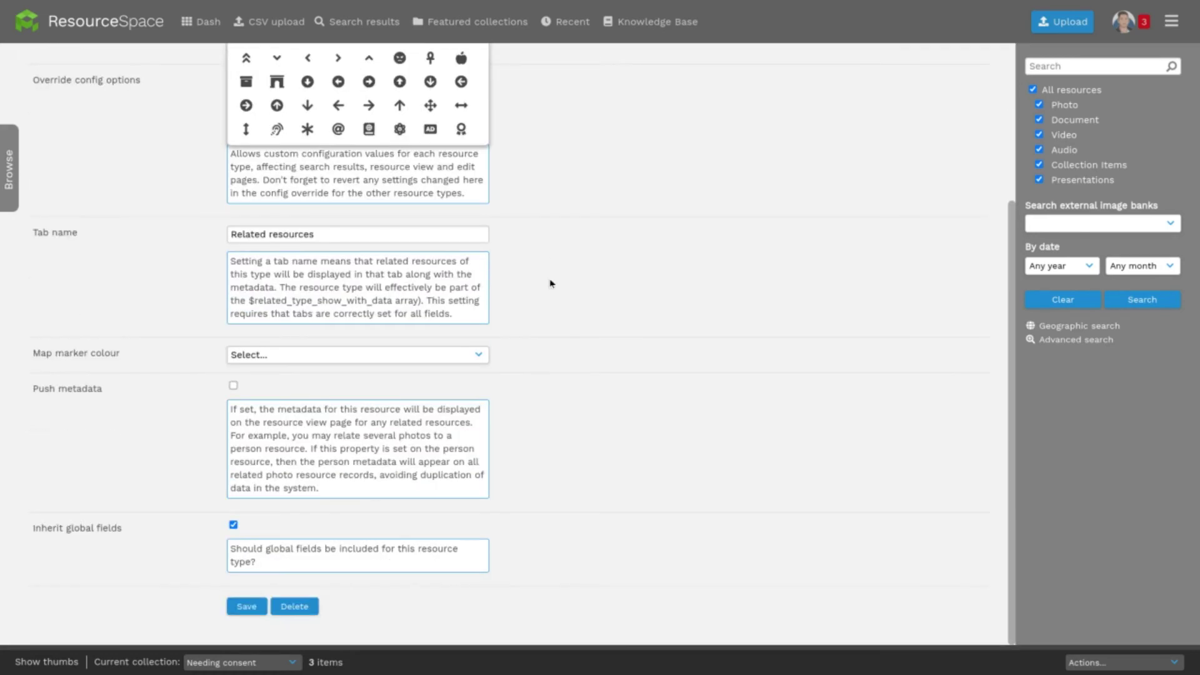
click(236, 607)
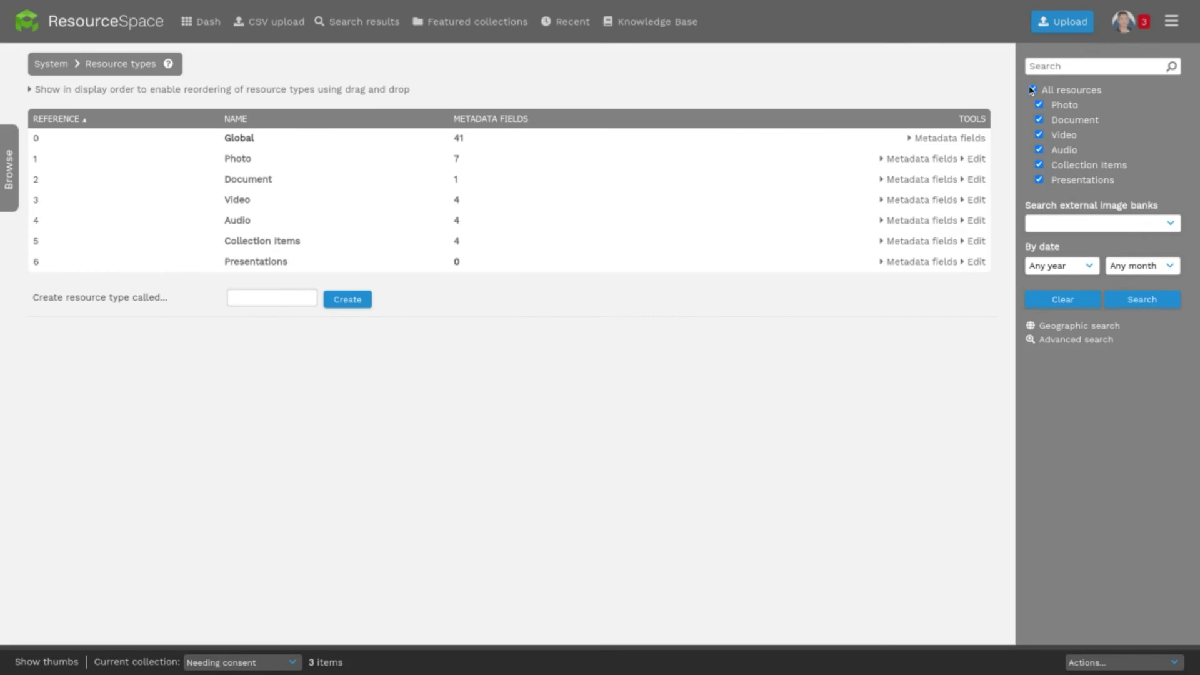
click(1031, 90)
click(1039, 105)
Step: Run the search restricted to Photo resources
click(1167, 307)
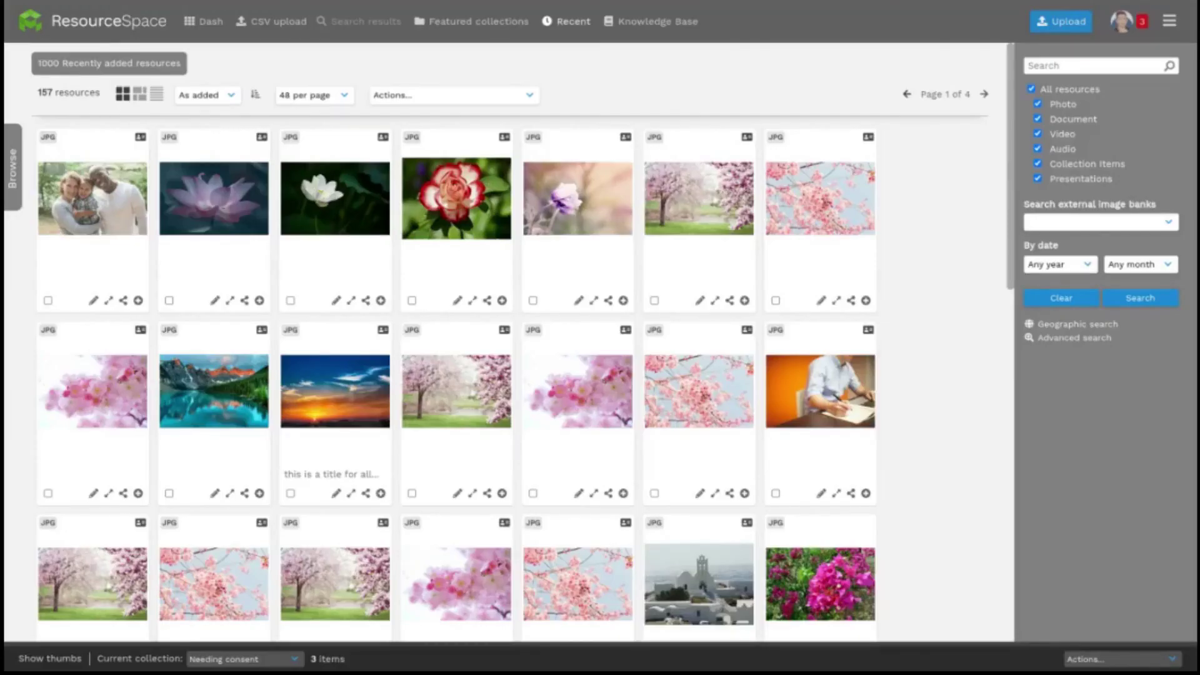
Step: Select the cherry blossom branch and blossoming tree images and list their sticky bar actions
scroll(510, 350, down, 3)
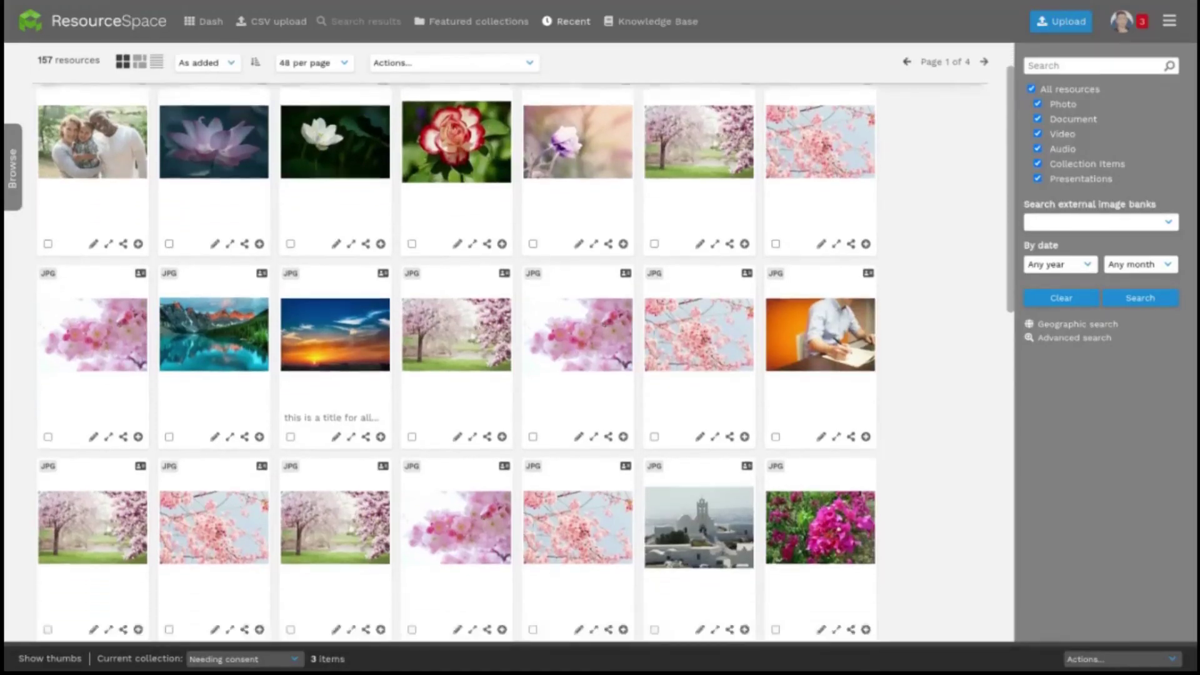
scroll(555, 118, down, 3)
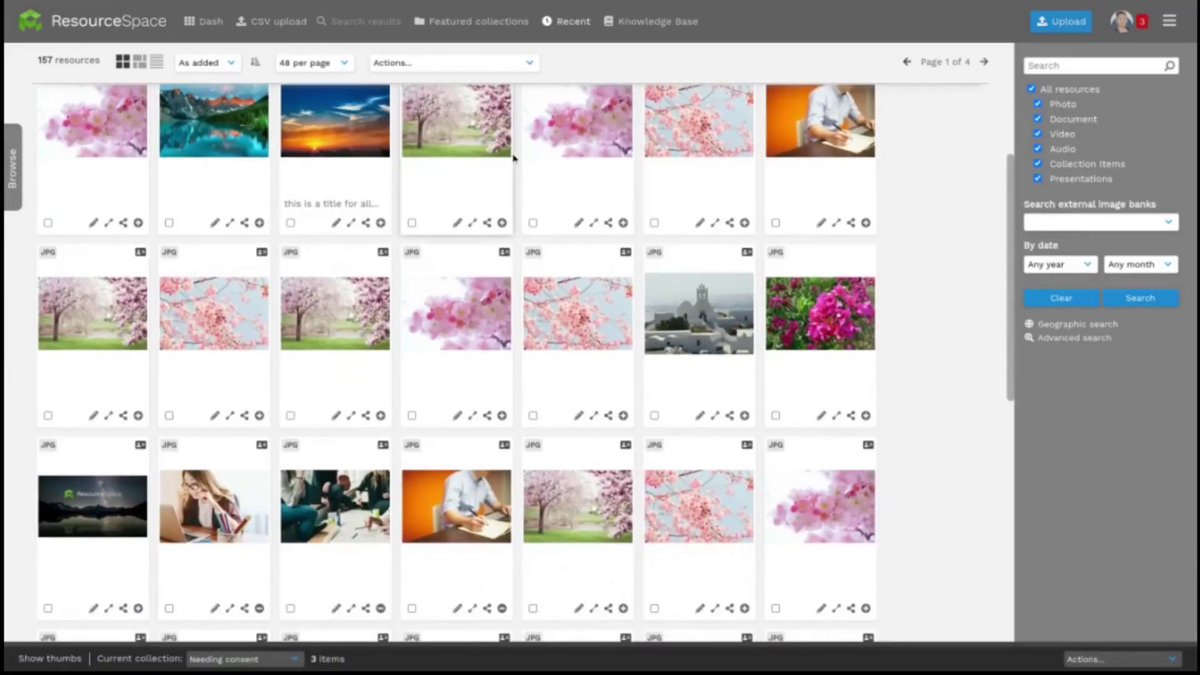
scroll(514, 159, down, 1)
scroll(514, 159, down, 3)
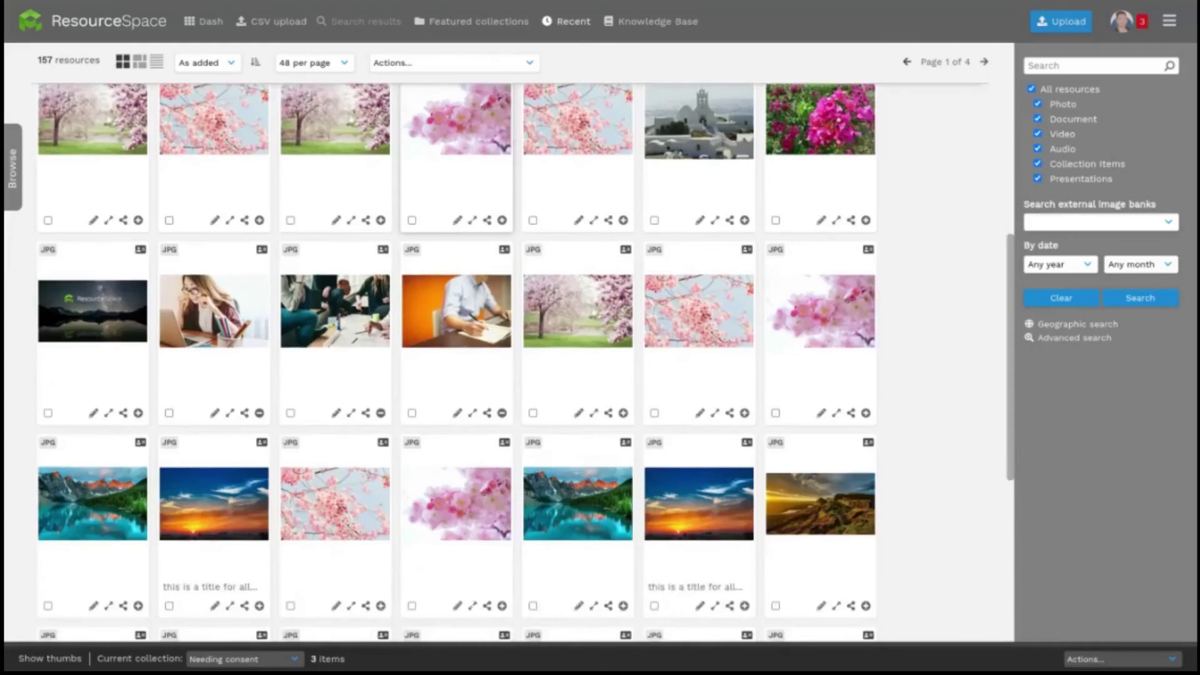
click(533, 220)
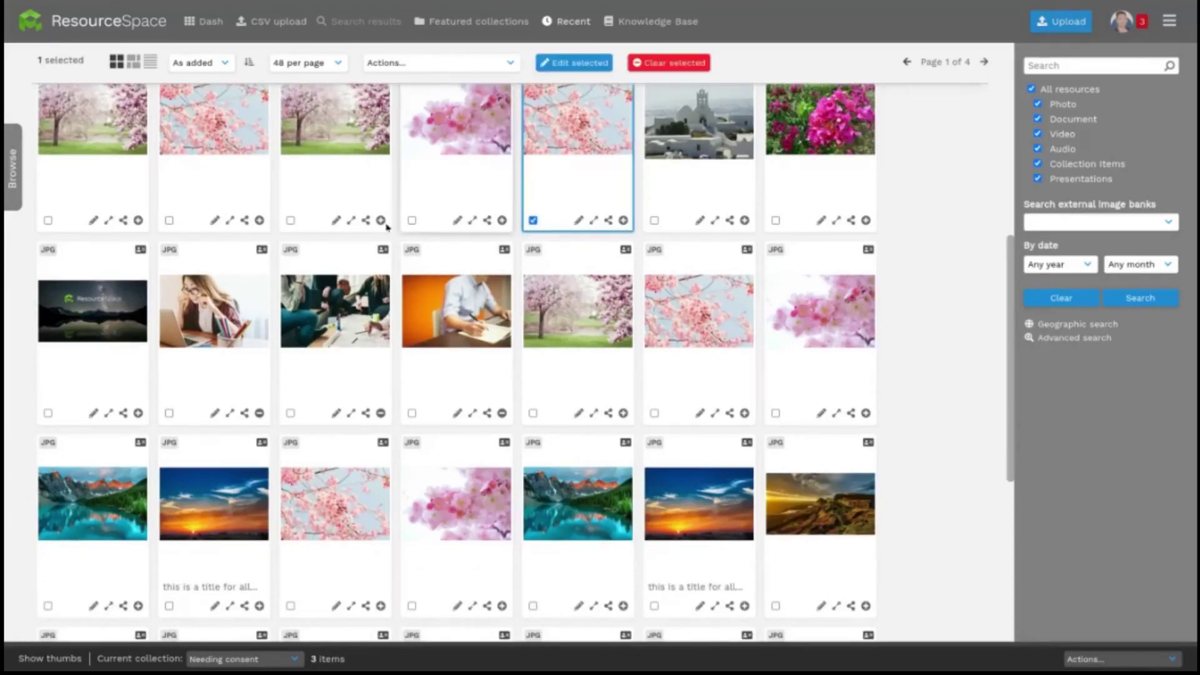
click(290, 220)
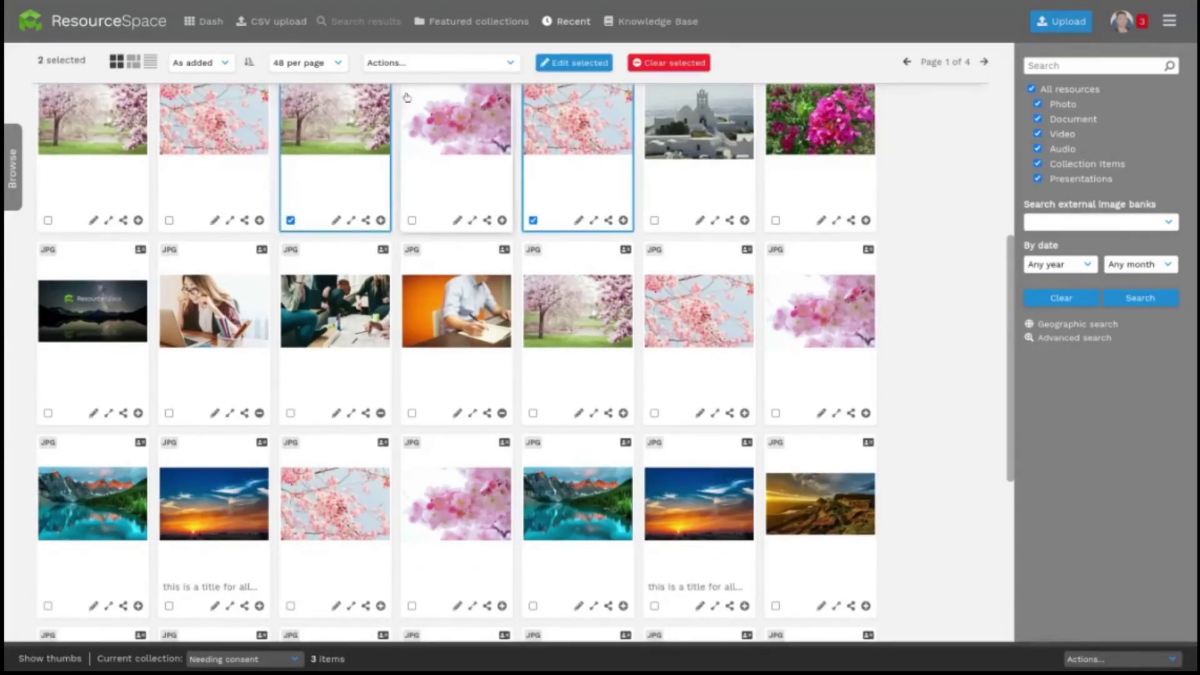
click(411, 64)
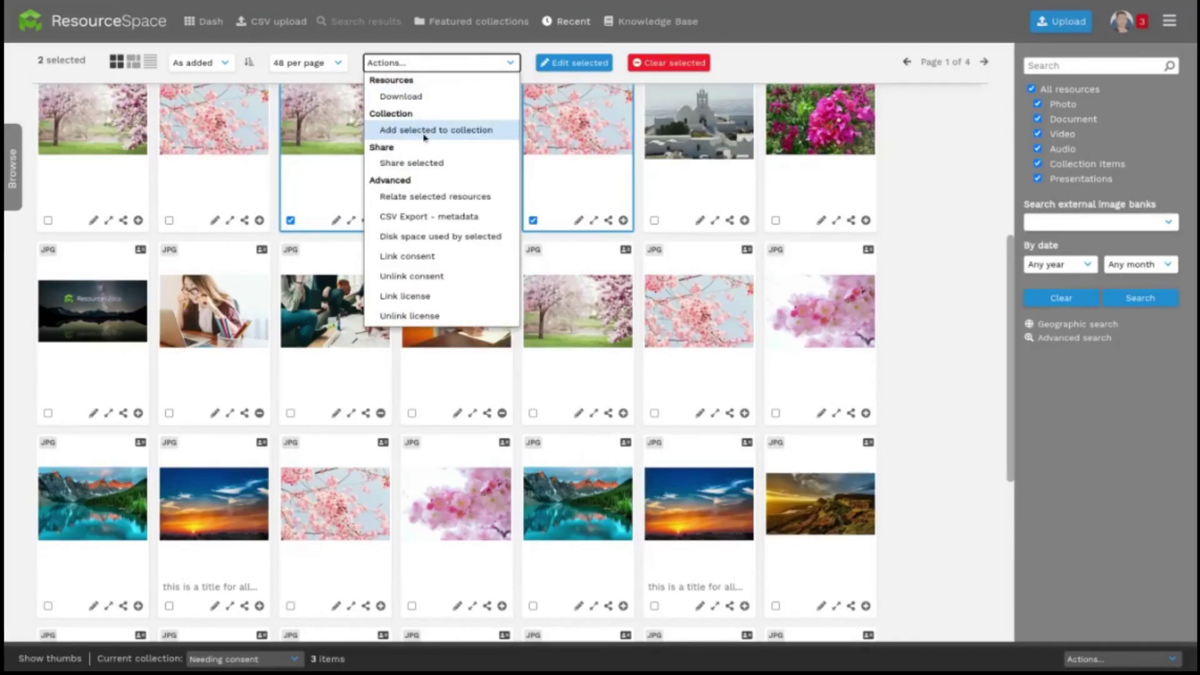